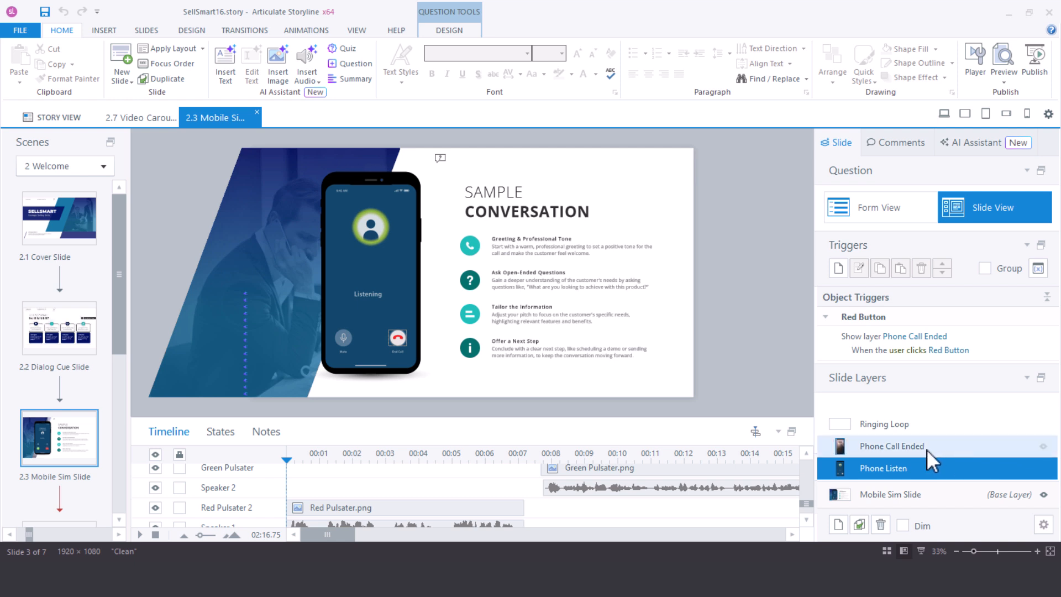
# - Review the Phone Call Ended and Ringing Loop layers of the Mobile Sim slide, and return to the base layer
pyautogui.click(926, 449)
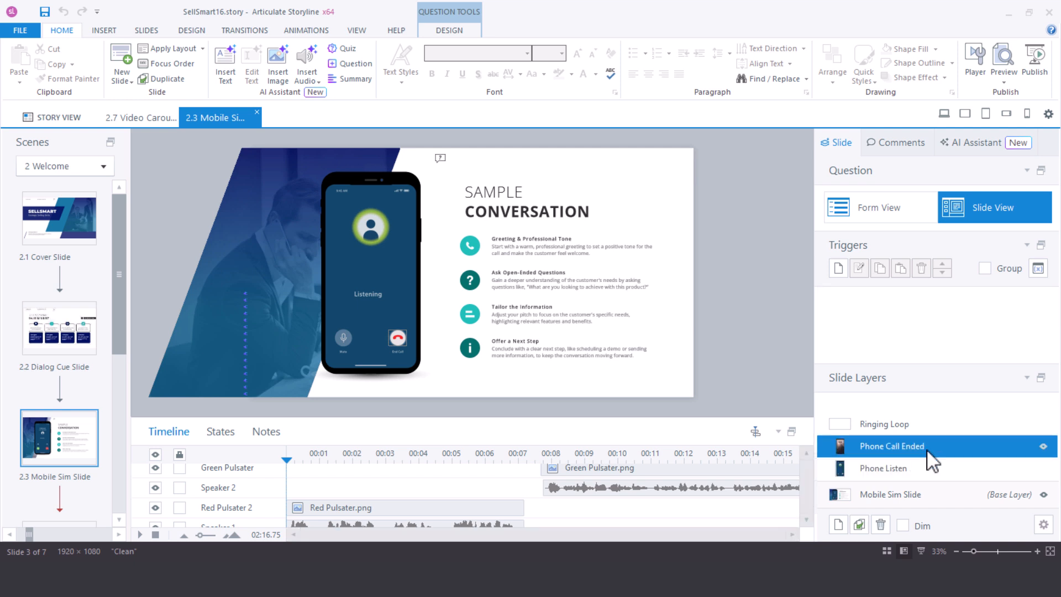
pyautogui.click(903, 497)
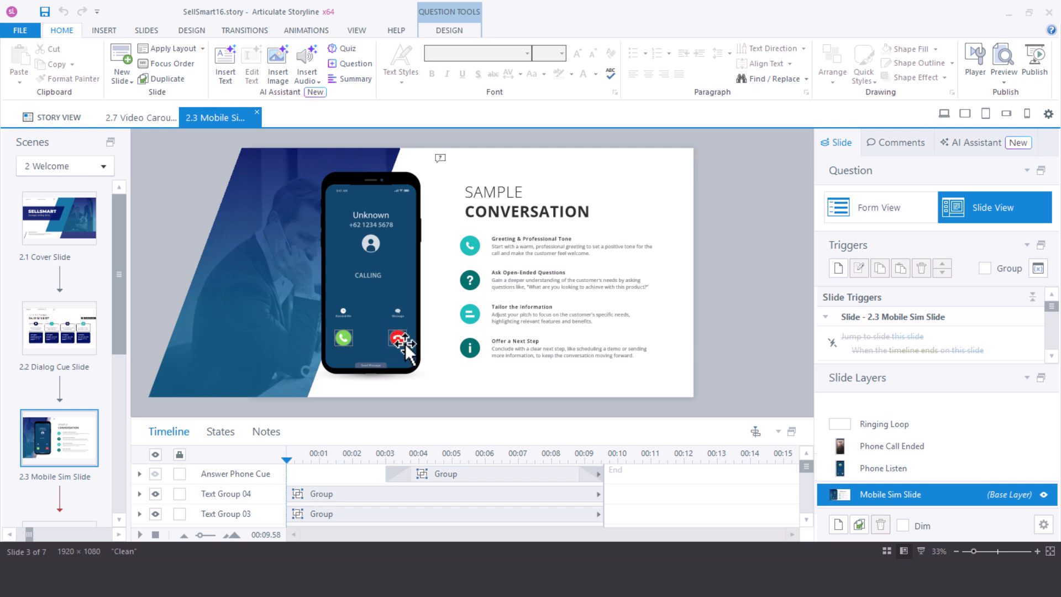
pyautogui.click(878, 425)
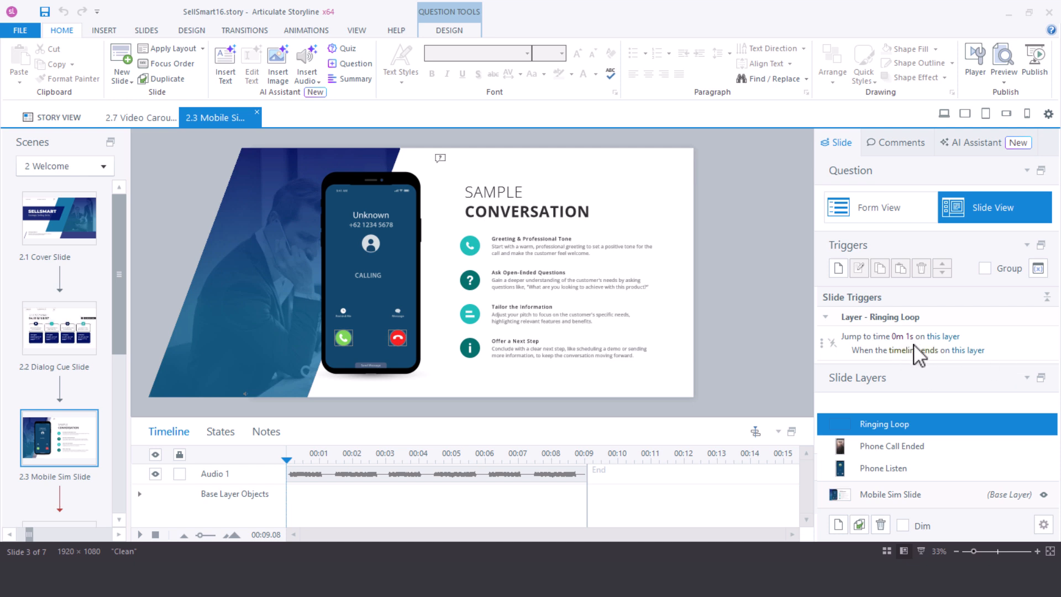
pyautogui.click(900, 494)
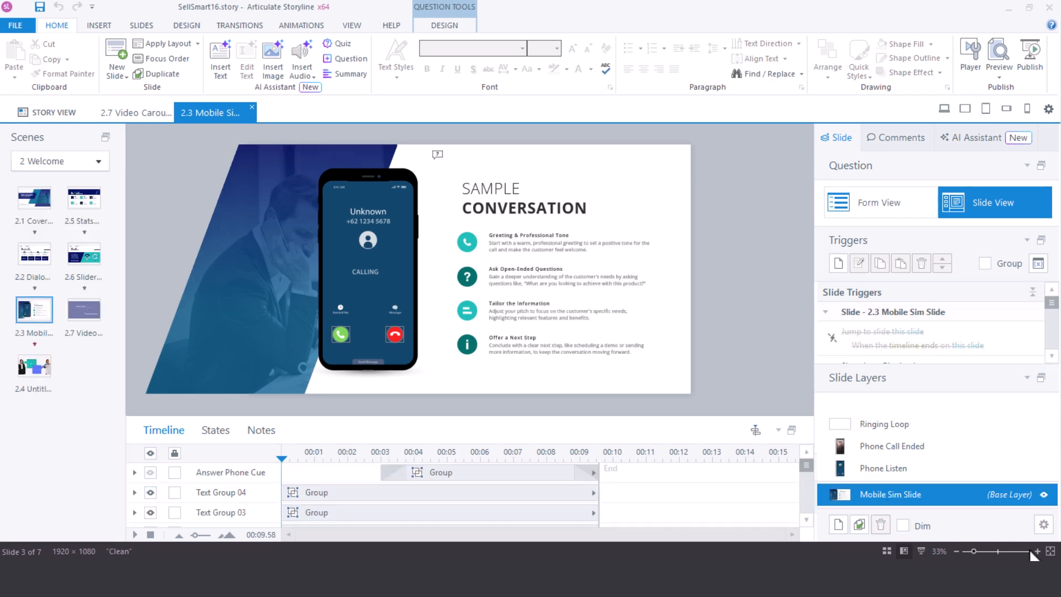
# - Hide the Phone Answer group to inspect the slide elements behind it, and make the group visible again
pyautogui.click(1036, 552)
pyautogui.scroll(-6, 194, 497)
pyautogui.click(194, 518)
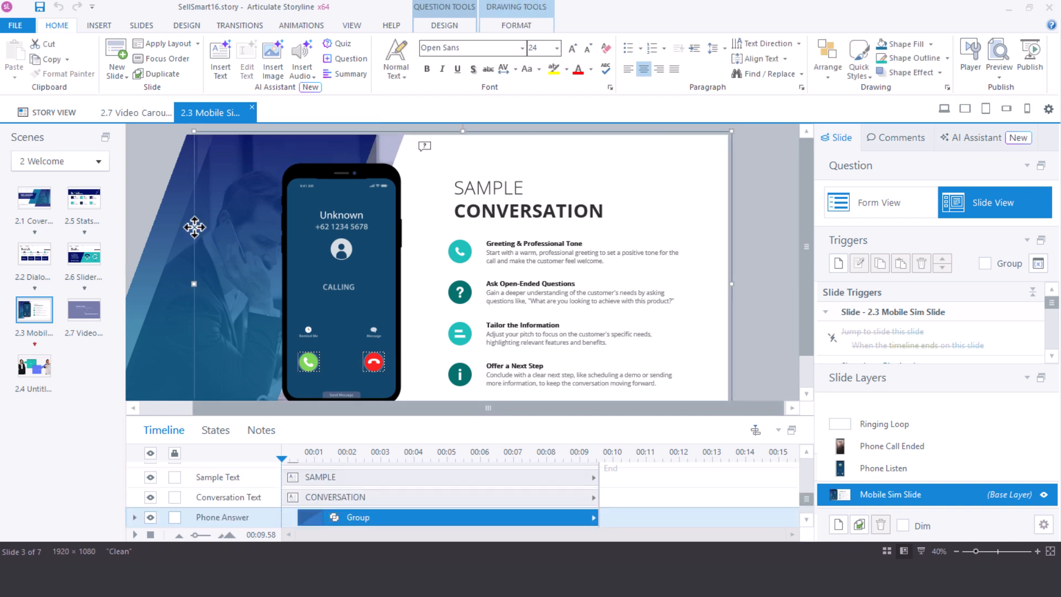
pyautogui.click(151, 518)
pyautogui.click(151, 518)
pyautogui.click(151, 518)
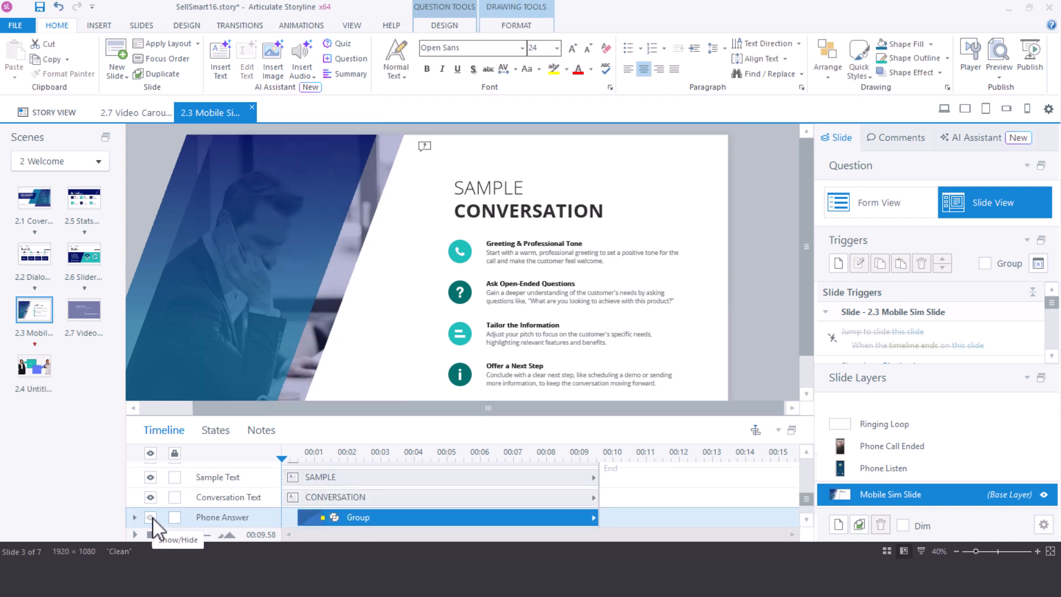
pyautogui.click(541, 272)
pyautogui.click(460, 254)
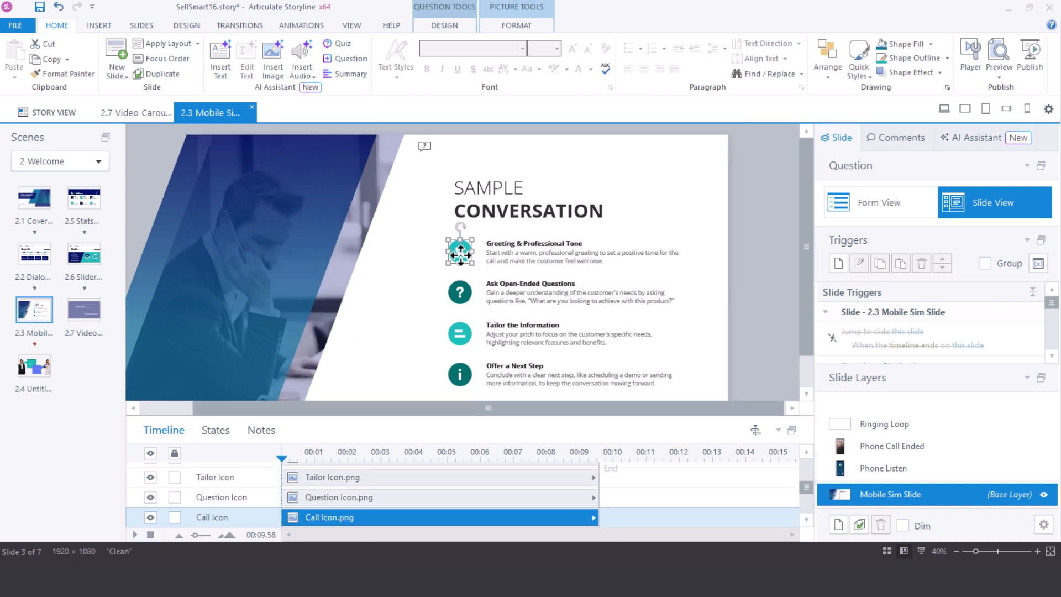
pyautogui.scroll(3, 190, 492)
pyautogui.click(150, 476)
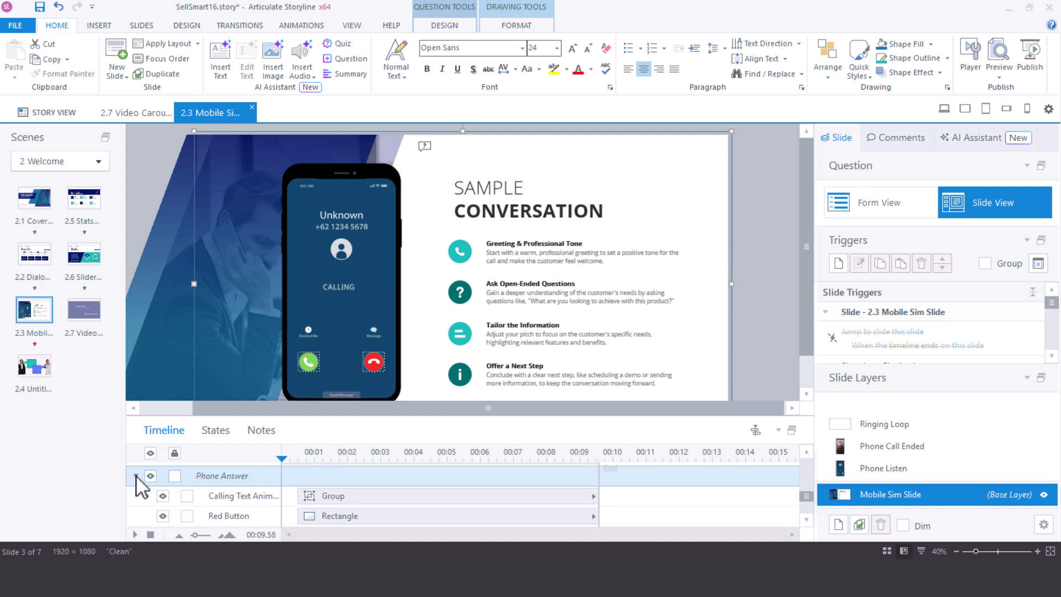
# - Enlarge the timeline area and expand the Calling Text Animation group inside Phone Answer to select its Calling Text Animation.png image
pyautogui.moveTo(620, 416); pyautogui.dragTo(621, 386)
pyautogui.scroll(-1, 790, 276)
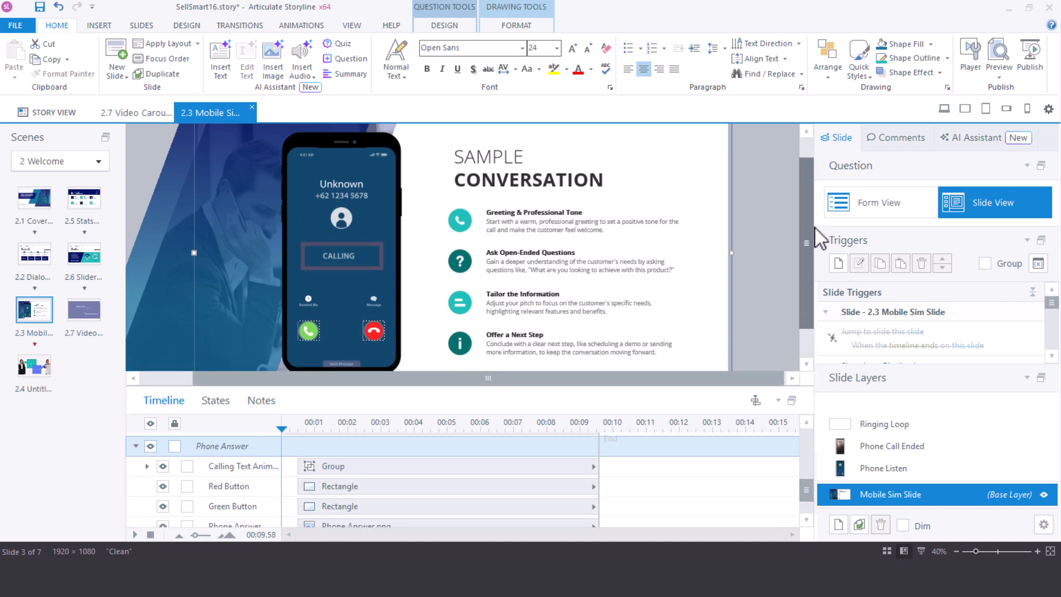
pyautogui.click(339, 256)
pyautogui.click(258, 467)
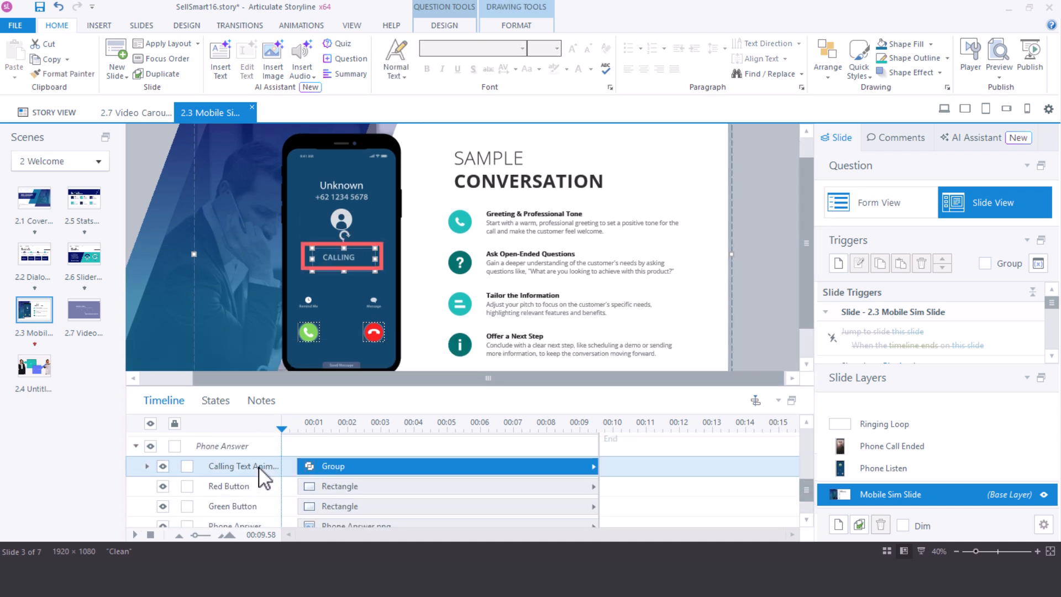
pyautogui.click(148, 466)
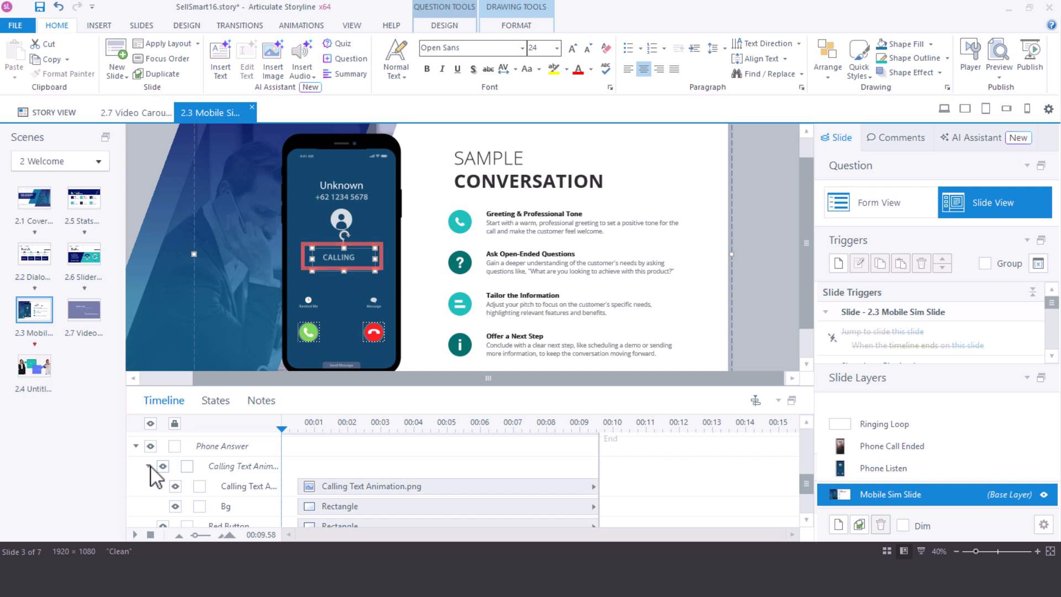
pyautogui.click(355, 482)
# - Draw a filled rectangle of about 923 × 442 px over the bullet text beside the phone
pyautogui.click(99, 25)
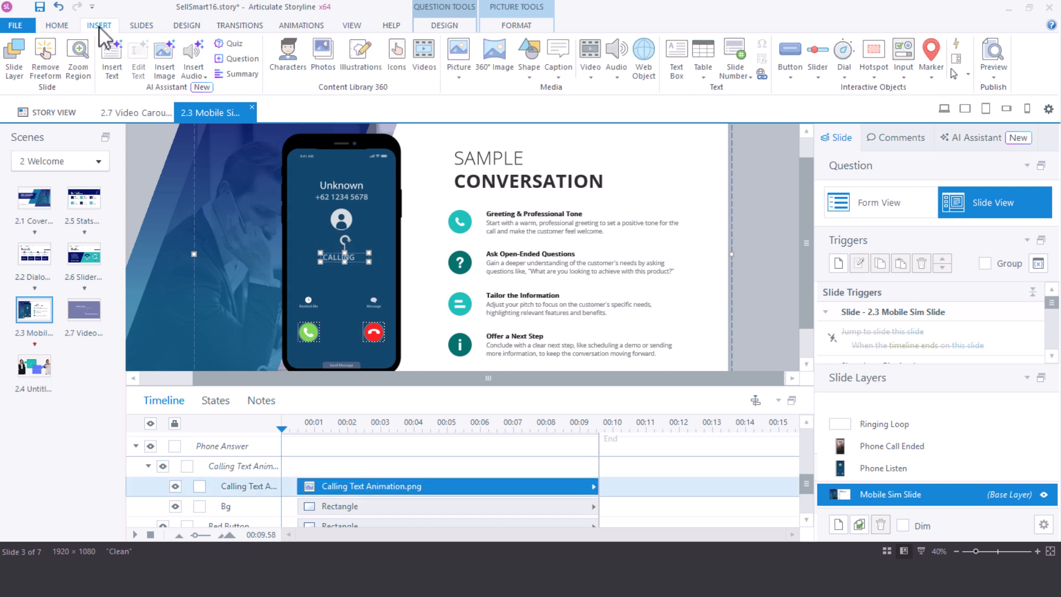
pyautogui.click(529, 69)
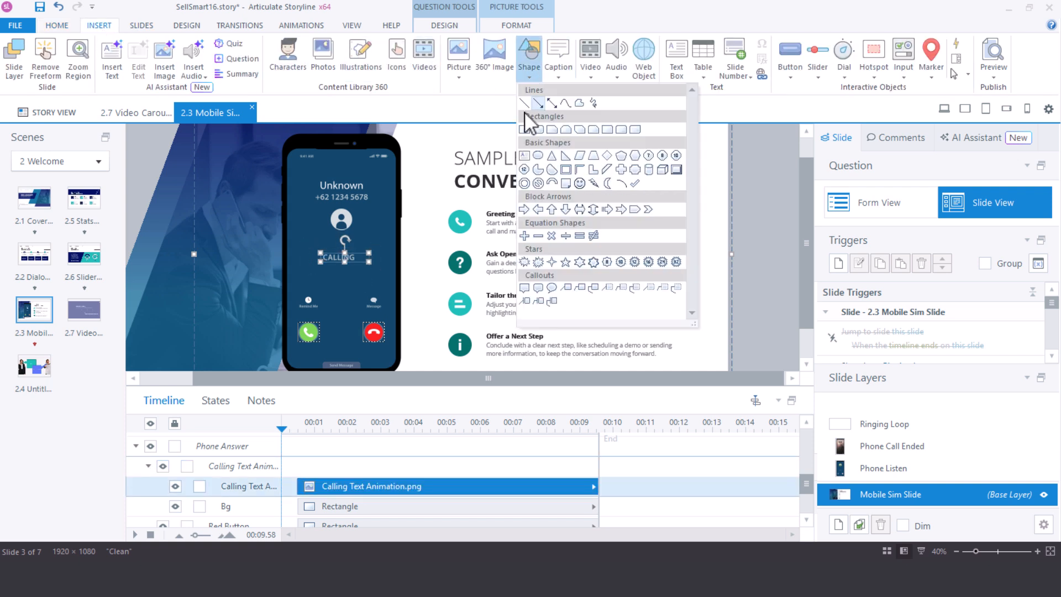
pyautogui.click(522, 127)
pyautogui.moveTo(462, 174); pyautogui.dragTo(715, 295)
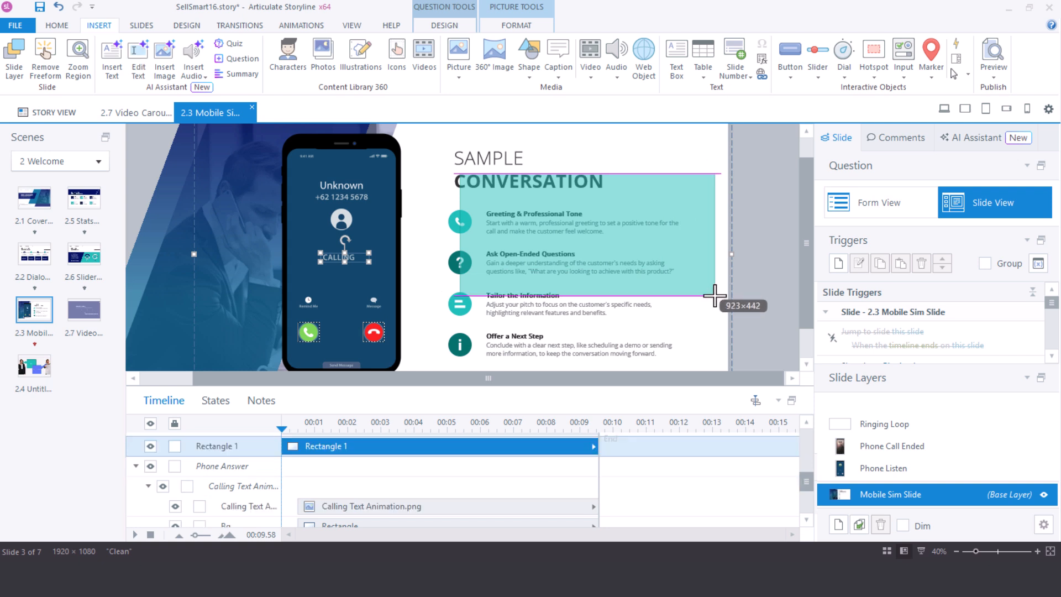
pyautogui.moveTo(342, 445)
pyautogui.mouseDown()
pyautogui.moveTo(372, 533)
pyautogui.moveTo(343, 492)
pyautogui.moveTo(343, 383)
pyautogui.moveTo(372, 442)
pyautogui.mouseUp()
# - Copy the Calling Text Animation.png image, paste it outside its group and place the copy over the middle of the rectangle
pyautogui.click(425, 255)
pyautogui.scroll(-5, 283, 492)
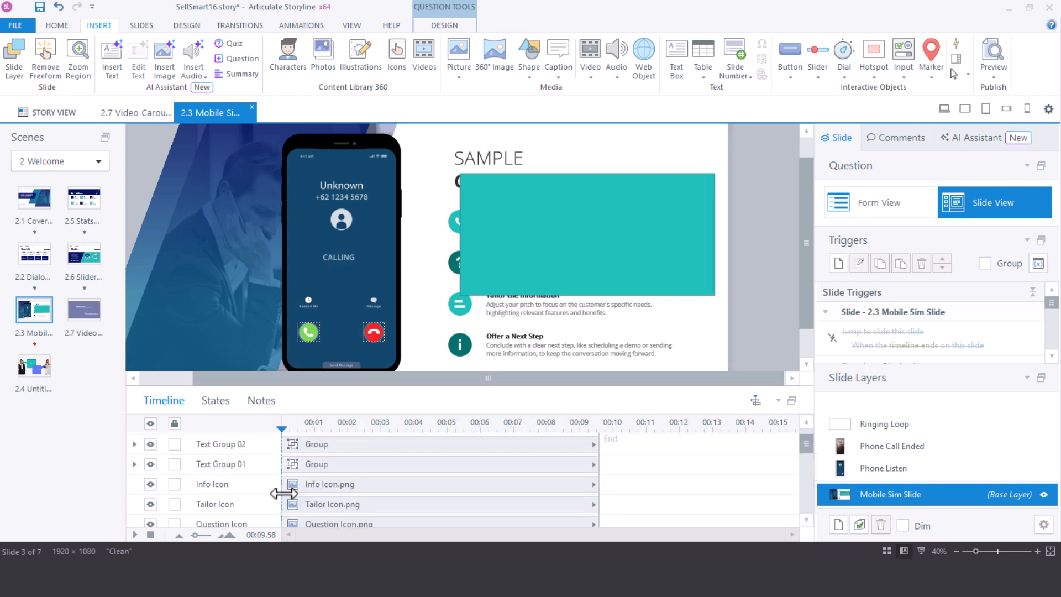
pyautogui.click(369, 460)
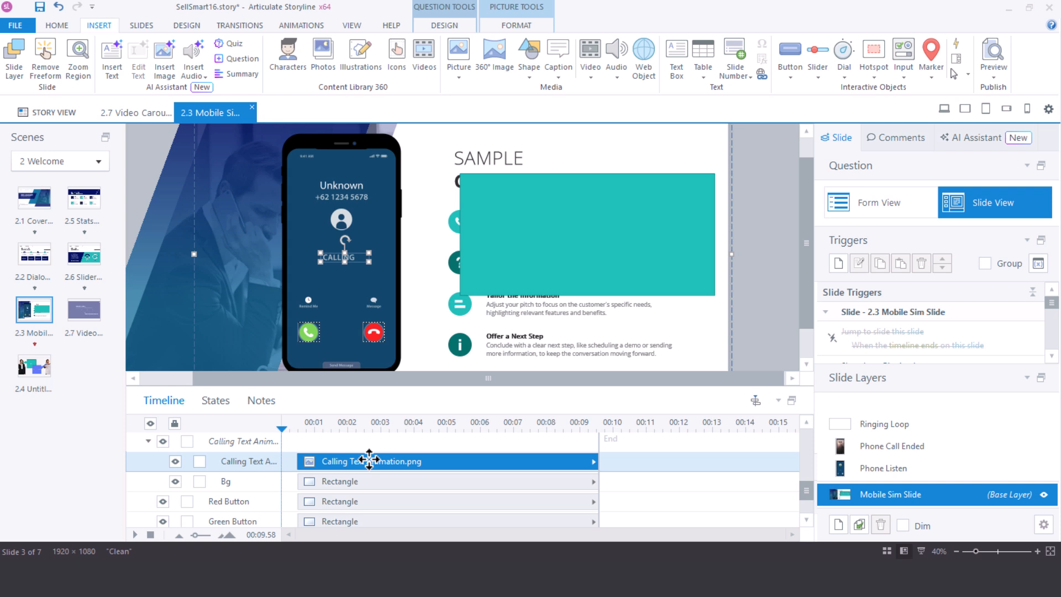
pyautogui.scroll(5, 370, 461)
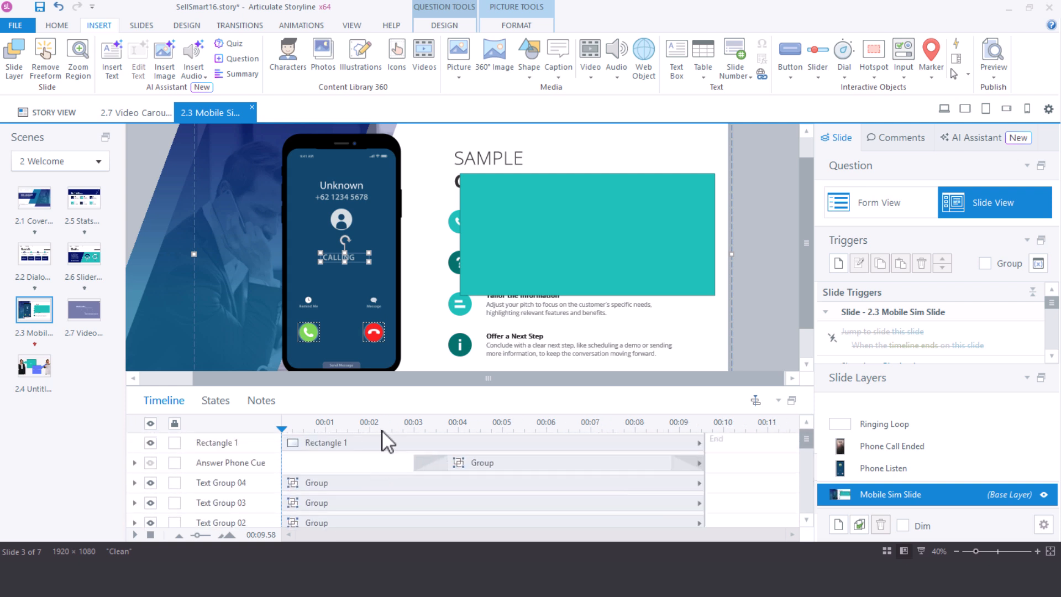
pyautogui.click(382, 444)
pyautogui.hotkey('ctrl', 'v')
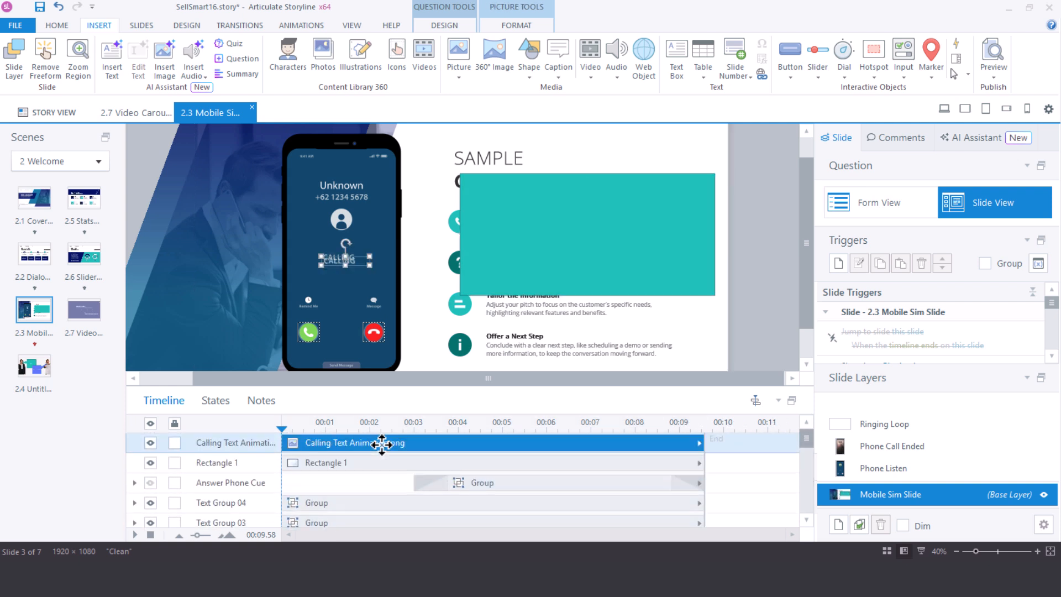
pyautogui.moveTo(362, 258); pyautogui.dragTo(592, 235)
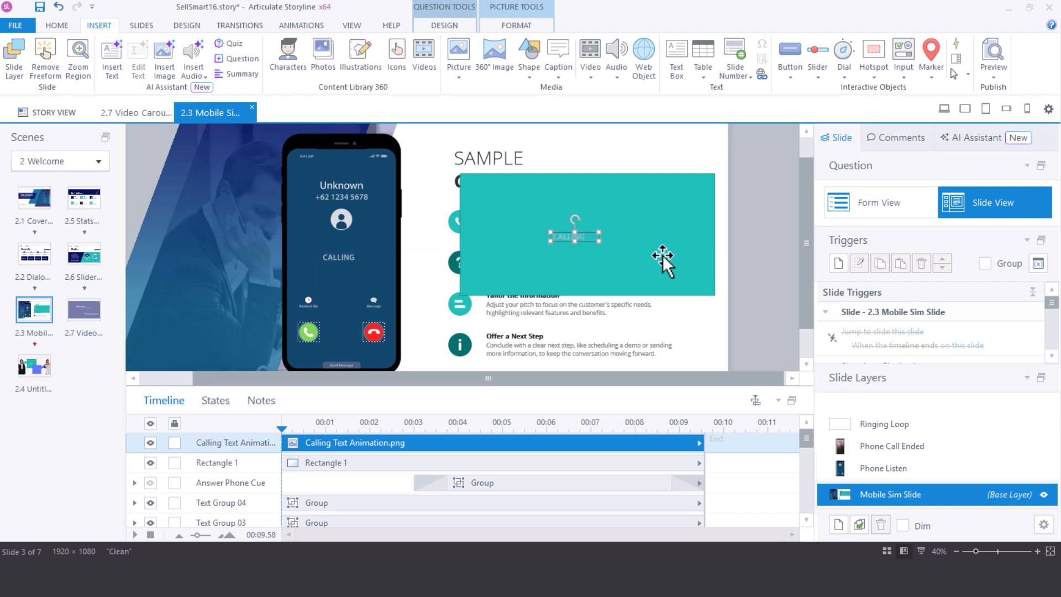
# - Try green, violet and magenta fills on the rectangle behind the CALLING text, and finish with red #BF1F41
pyautogui.click(988, 551)
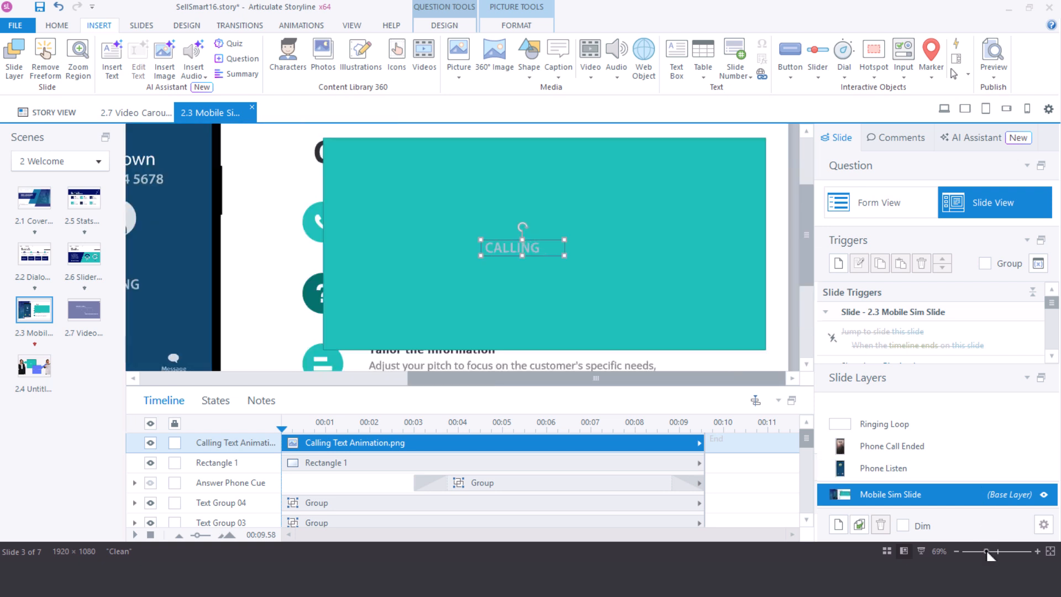
pyautogui.click(1000, 551)
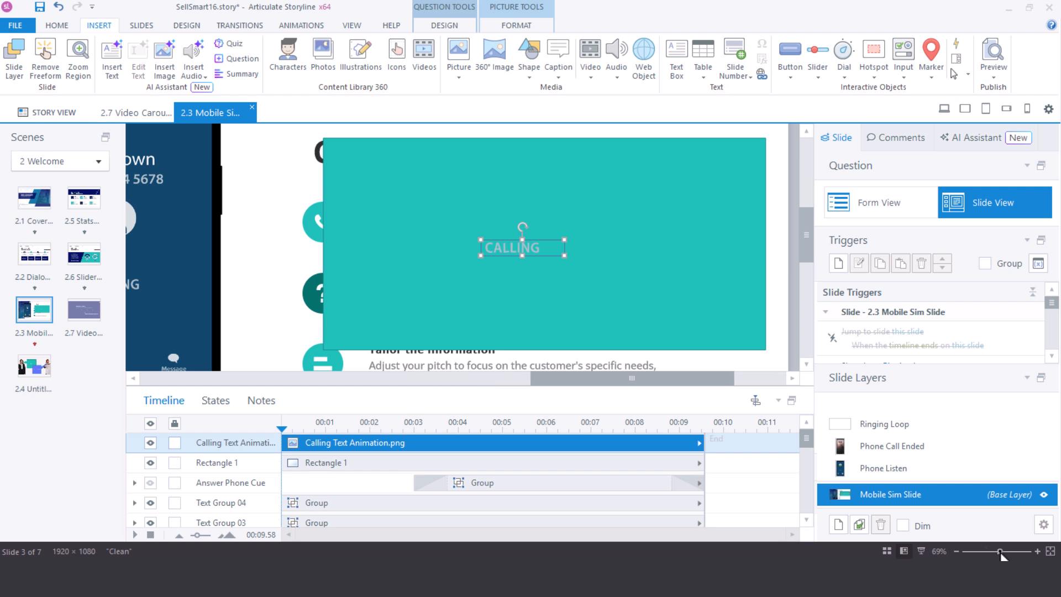
pyautogui.click(647, 244)
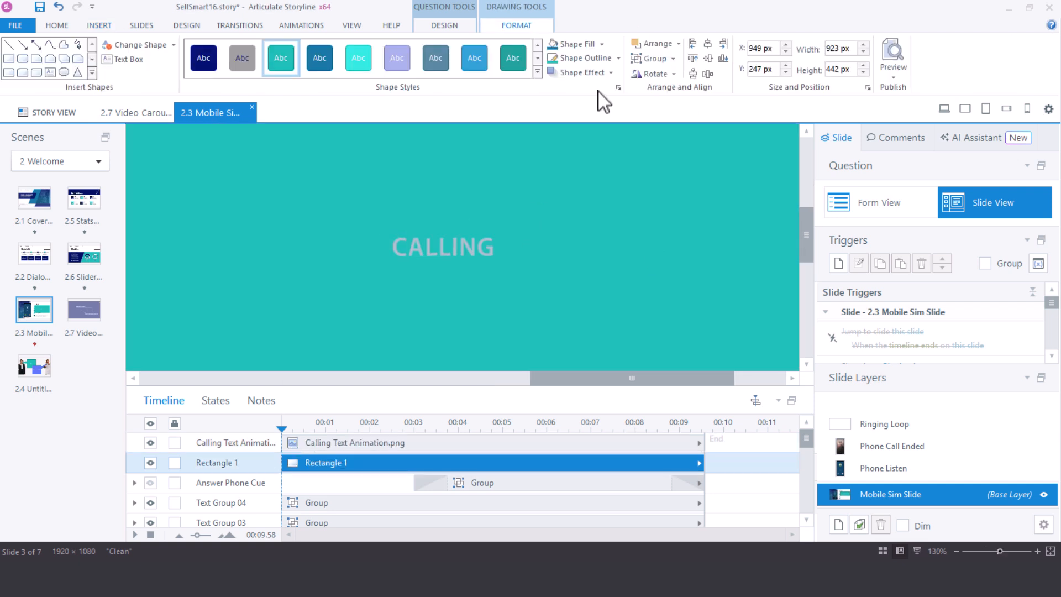
pyautogui.click(602, 44)
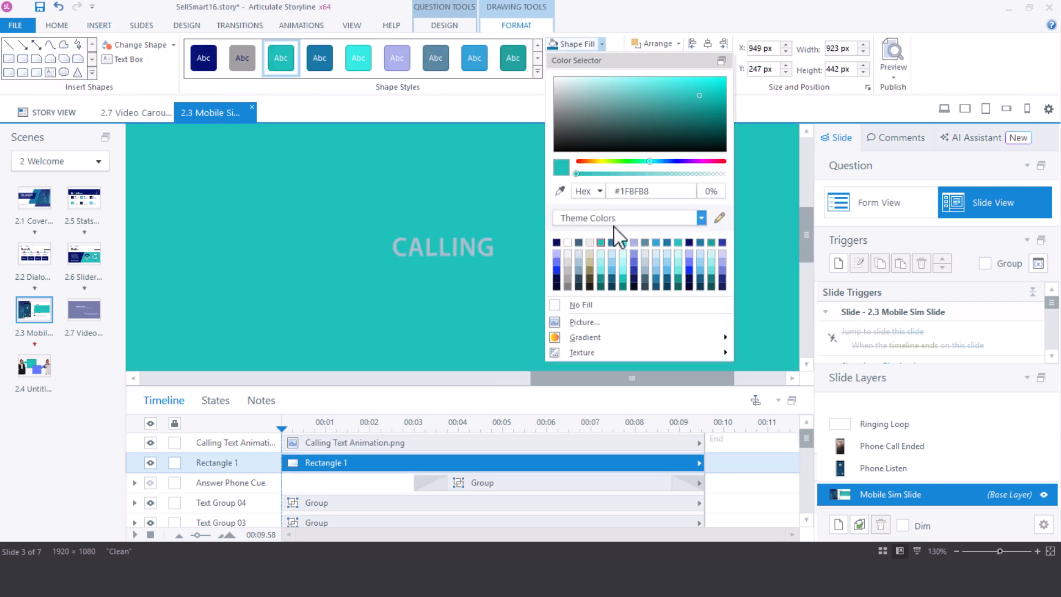
pyautogui.moveTo(615, 162); pyautogui.dragTo(590, 162)
pyautogui.click(616, 162)
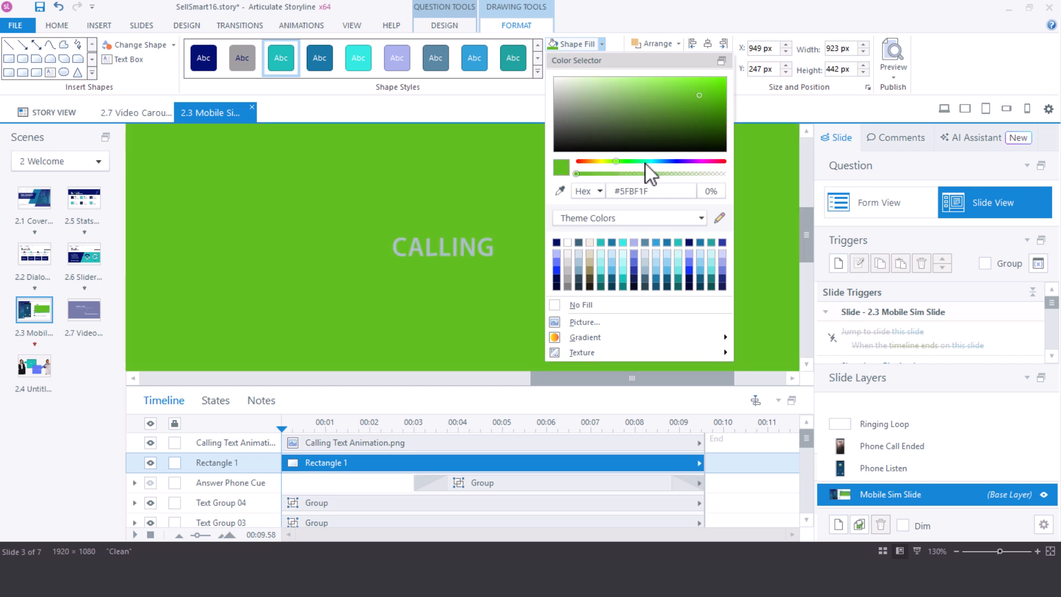
pyautogui.click(683, 162)
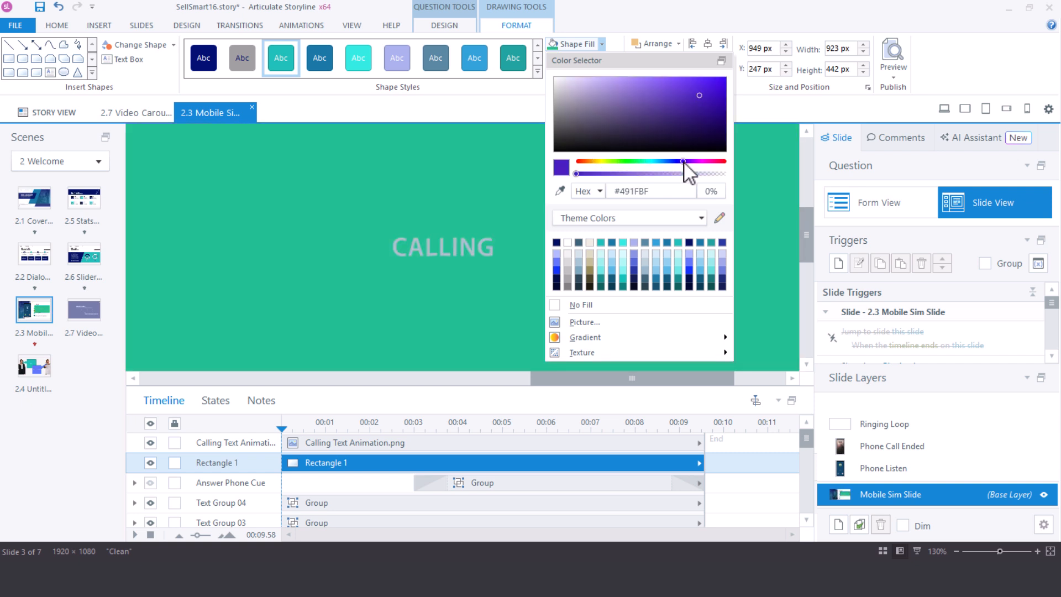
pyautogui.click(702, 162)
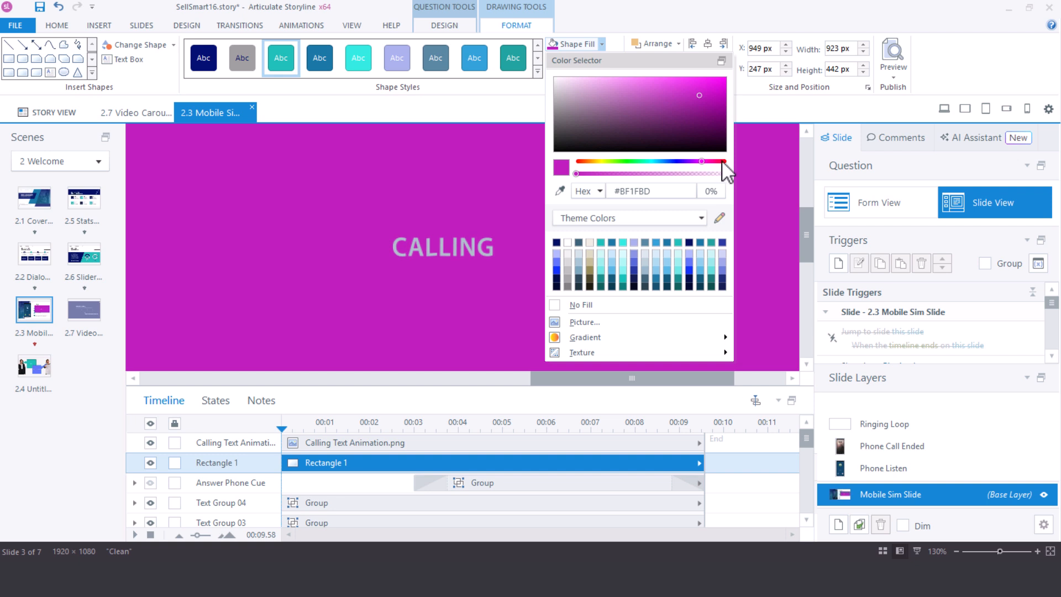
pyautogui.click(722, 161)
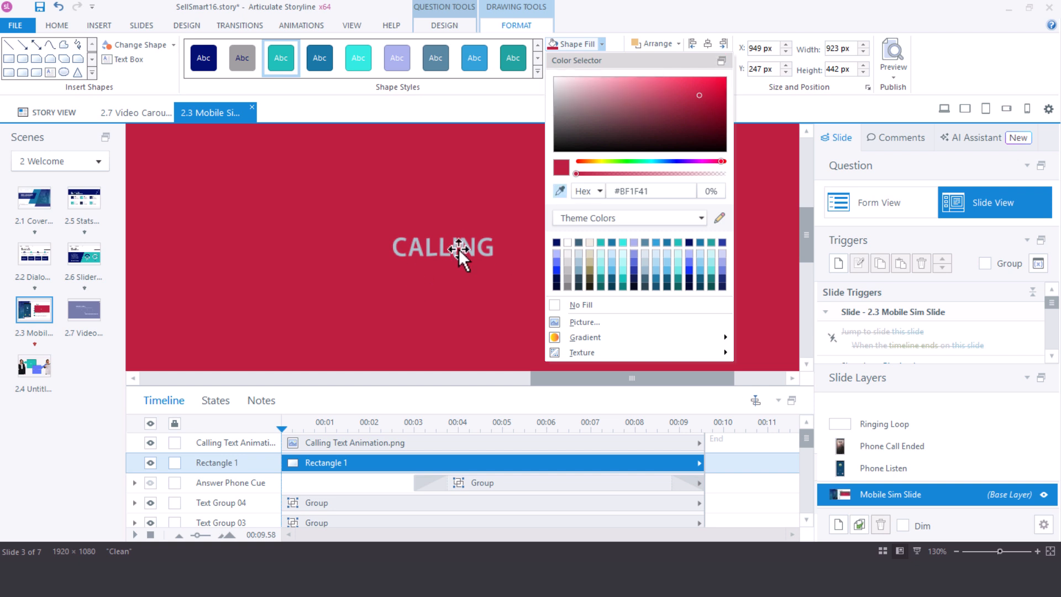
pyautogui.click(722, 61)
pyautogui.click(609, 159)
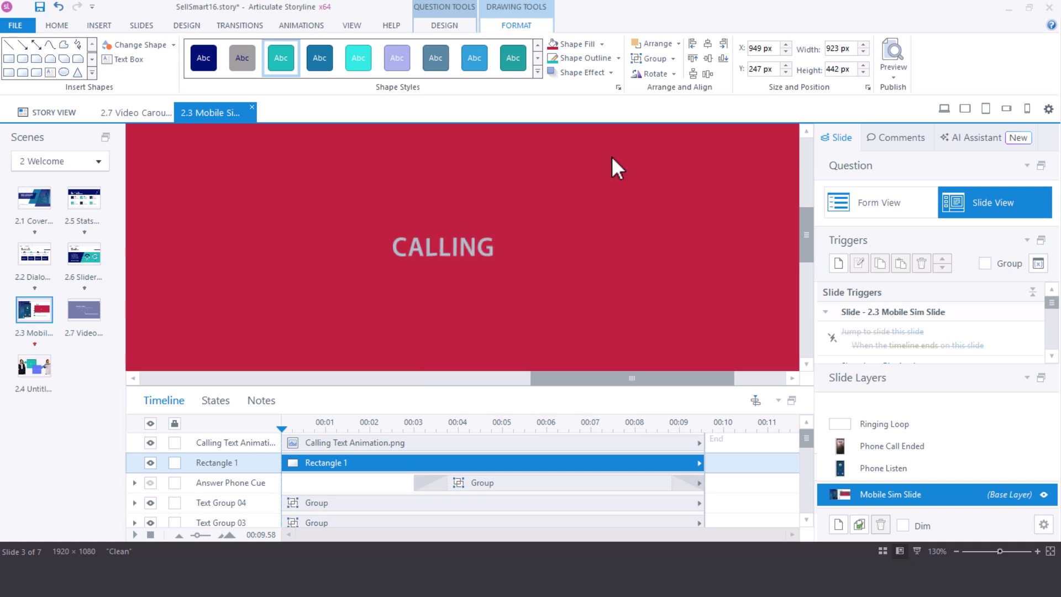
# - Delete the rectangle together with the copied Calling Text Animation image above it
pyautogui.click(957, 552)
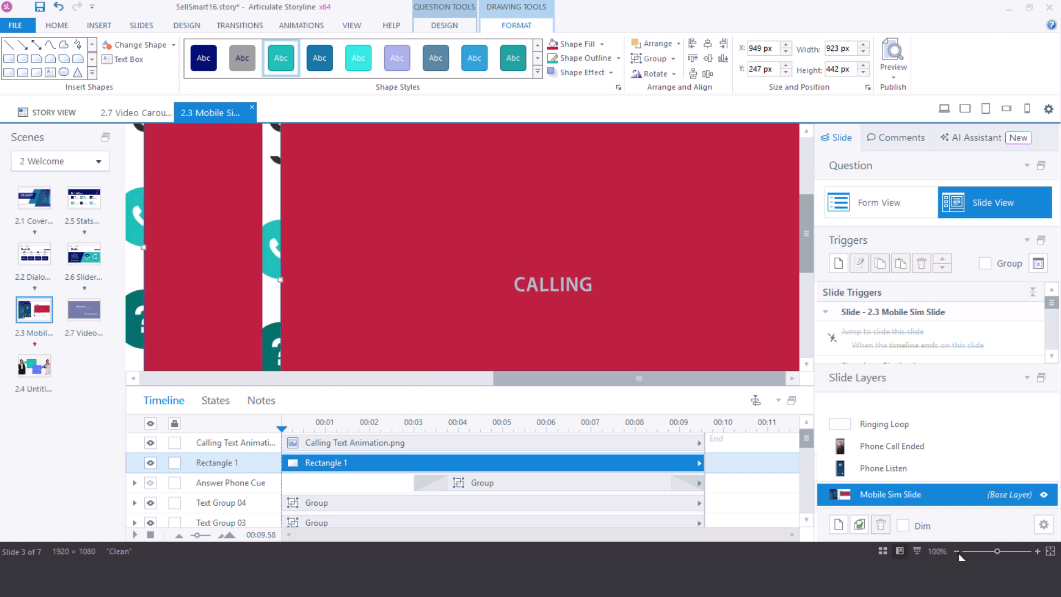
pyautogui.click(956, 551)
pyautogui.keyDown('ctrl'); pyautogui.click(434, 442); pyautogui.keyUp('ctrl')
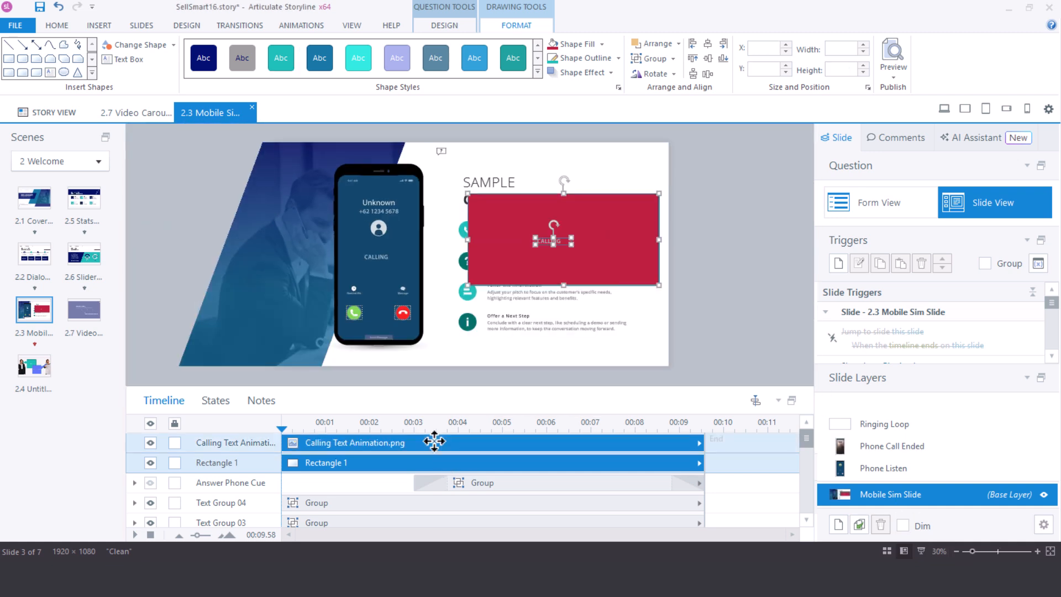
pyautogui.press('Delete')
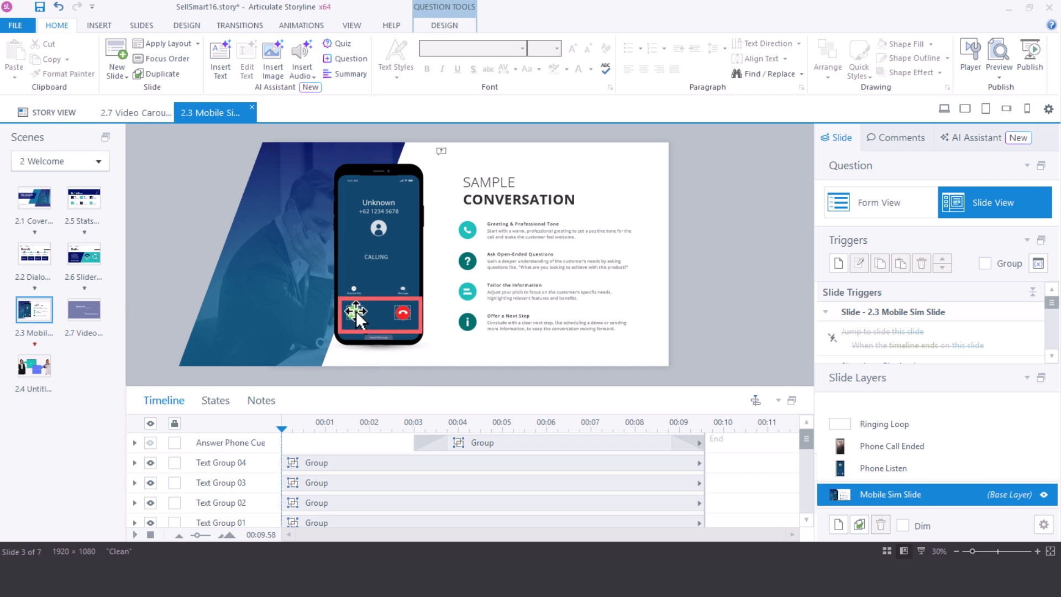
# - Open the Phone Listen layer, inspect its audio and pulsater sequence in a detached timeline, and select the first Speaker 1 clip
pyautogui.click(878, 470)
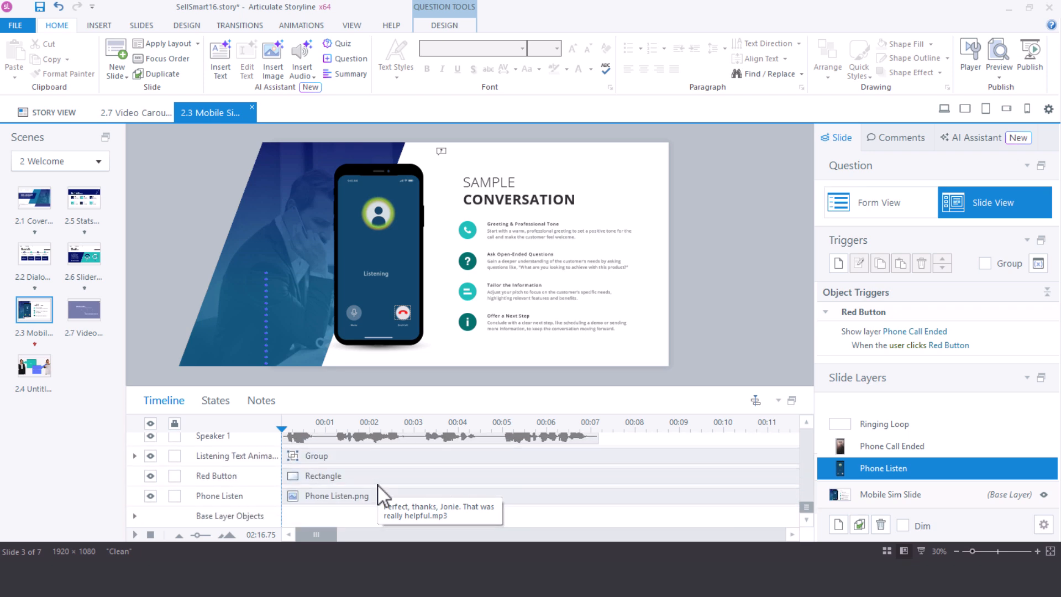
pyautogui.scroll(1, 381, 494)
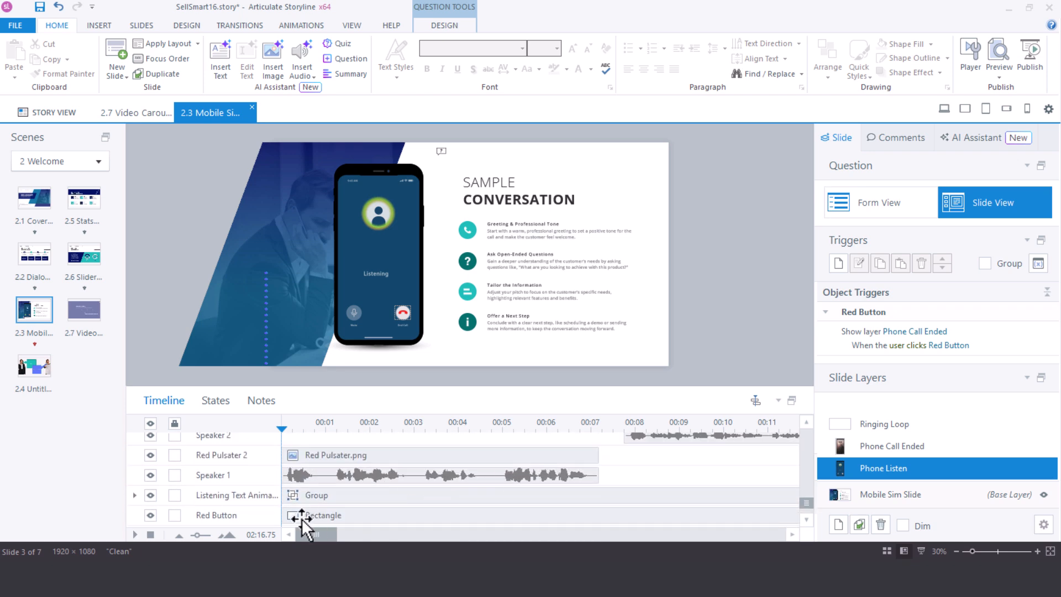
pyautogui.click(792, 400)
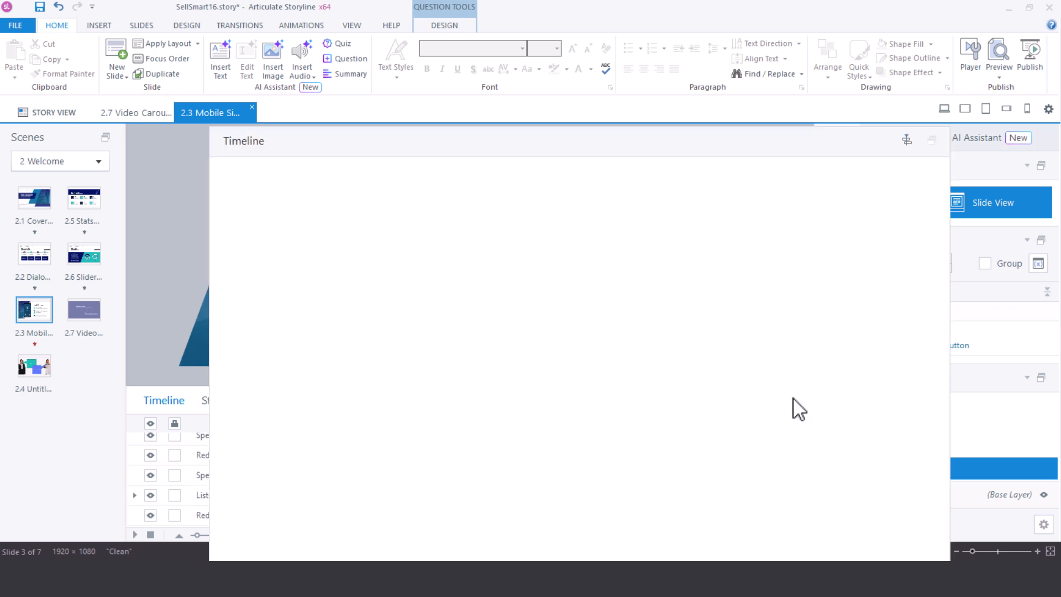
pyautogui.moveTo(491, 140); pyautogui.dragTo(379, 15)
pyautogui.moveTo(172, 559); pyautogui.dragTo(163, 559)
pyautogui.click(178, 485)
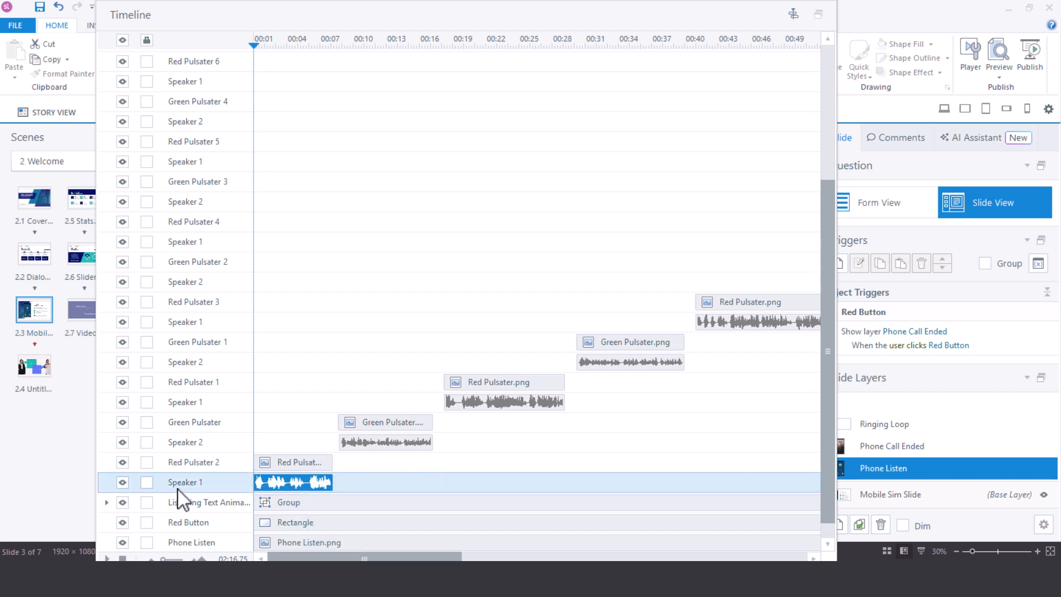
# - Examine the next Speaker 1 and Speaker 2 clips in the detached timeline and move it aside to uncover the slide
pyautogui.click(178, 403)
pyautogui.click(178, 363)
pyautogui.moveTo(307, 557); pyautogui.dragTo(340, 556)
pyautogui.scroll(4, 497, 310)
pyautogui.scroll(-4, 332, 310)
pyautogui.moveTo(309, 12); pyautogui.dragTo(747, 67)
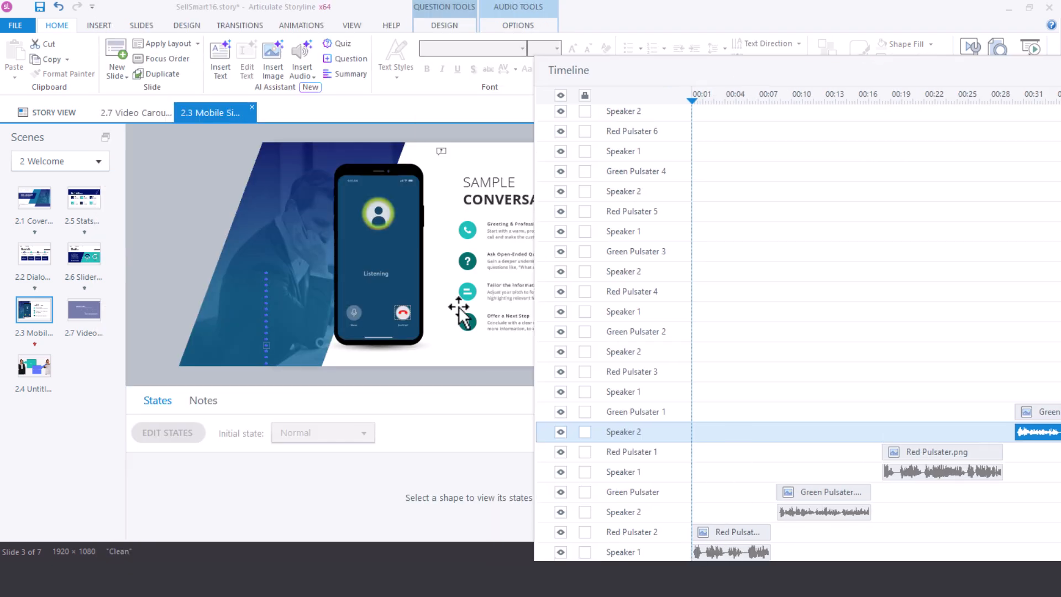
# - Inspect the first four alternating red and green pulsater images along the timeline, and dock the timeline back under the slide
pyautogui.moveTo(692, 101); pyautogui.dragTo(807, 101)
pyautogui.click(721, 536)
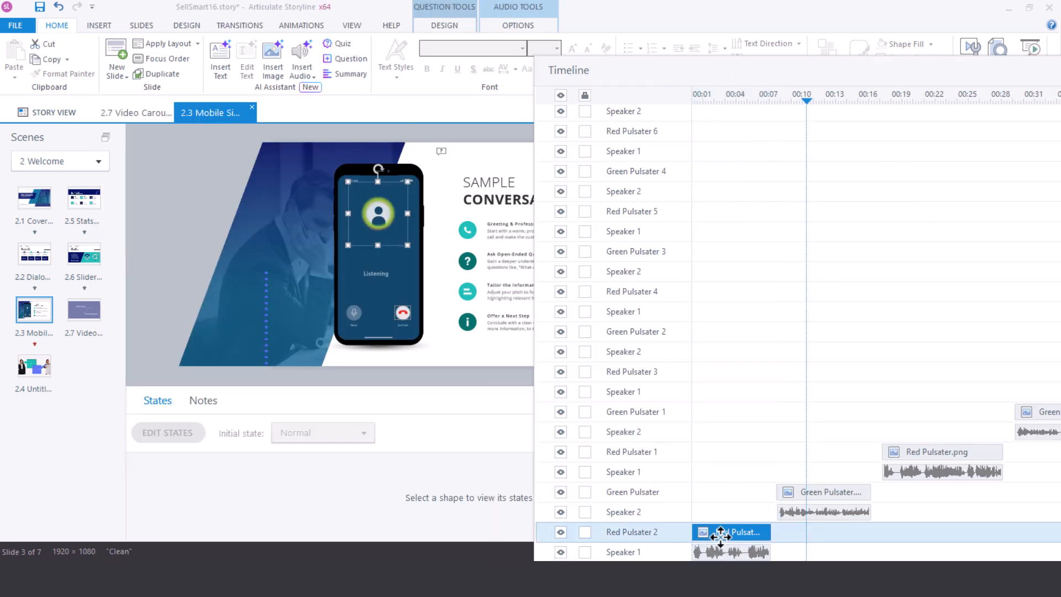
pyautogui.click(833, 493)
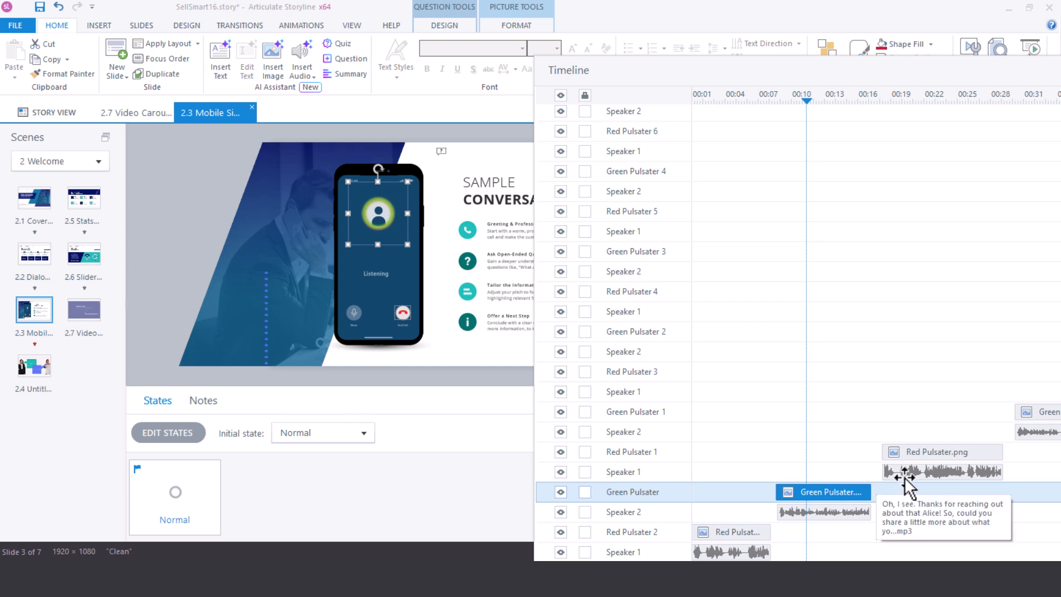
pyautogui.click(919, 458)
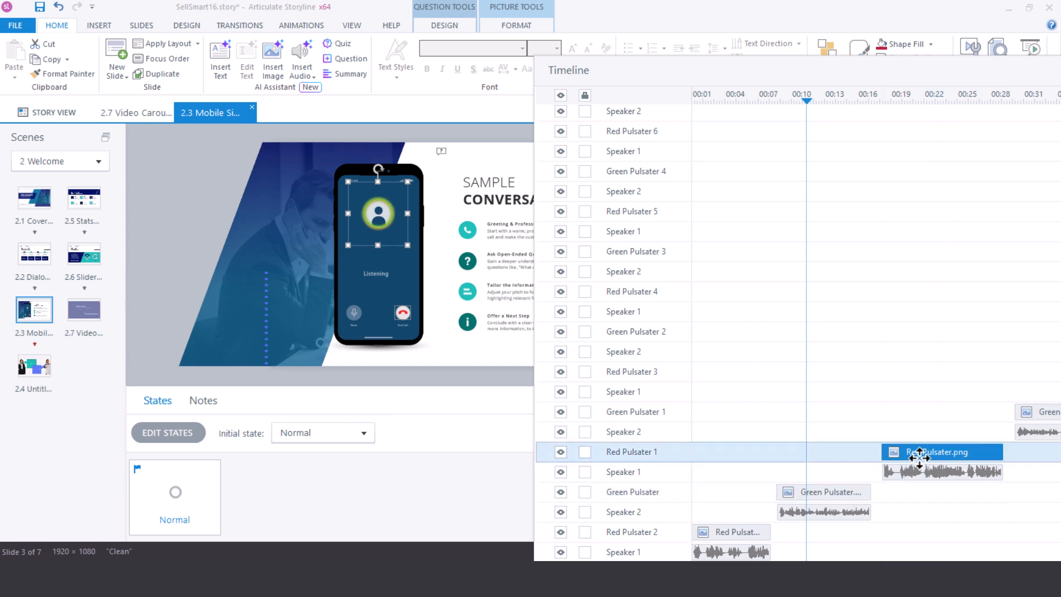
pyautogui.click(1036, 413)
pyautogui.moveTo(785, 64); pyautogui.dragTo(529, 130)
pyautogui.click(1001, 132)
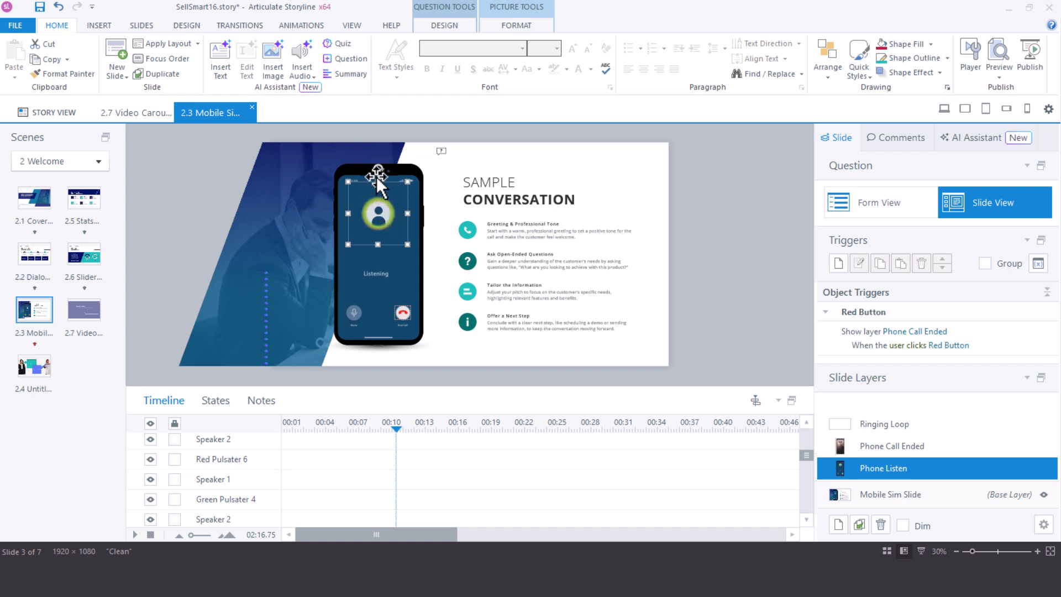
# - Move the topmost green and red pulsater rings from the phone's avatar out to the right edge of the slide
pyautogui.moveTo(389, 217); pyautogui.dragTo(688, 180)
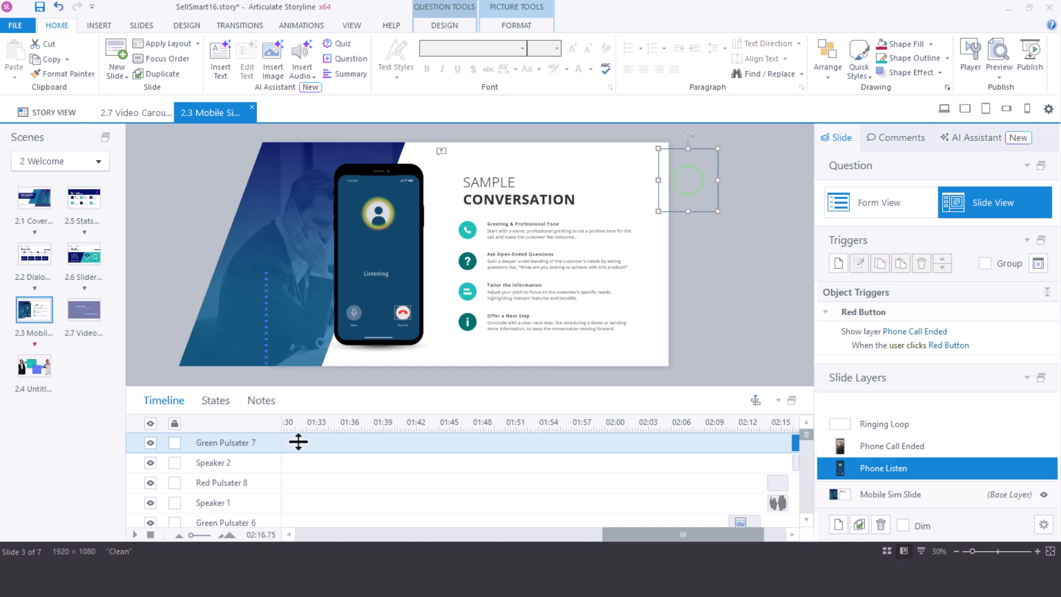
pyautogui.scroll(-3, 379, 483)
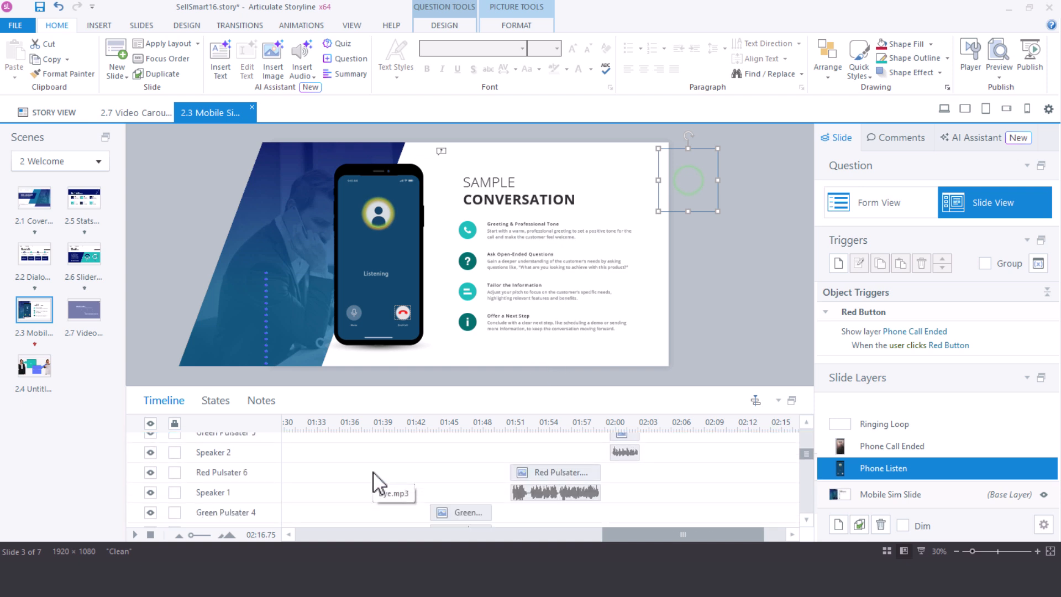
pyautogui.scroll(2, 379, 483)
pyautogui.scroll(2, 373, 473)
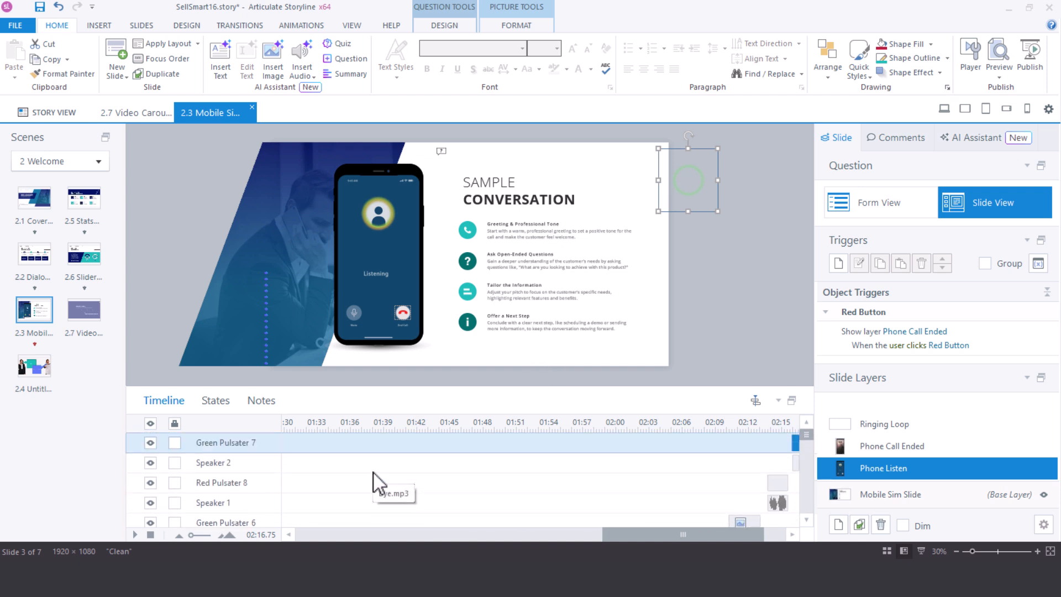
pyautogui.scroll(-3, 374, 473)
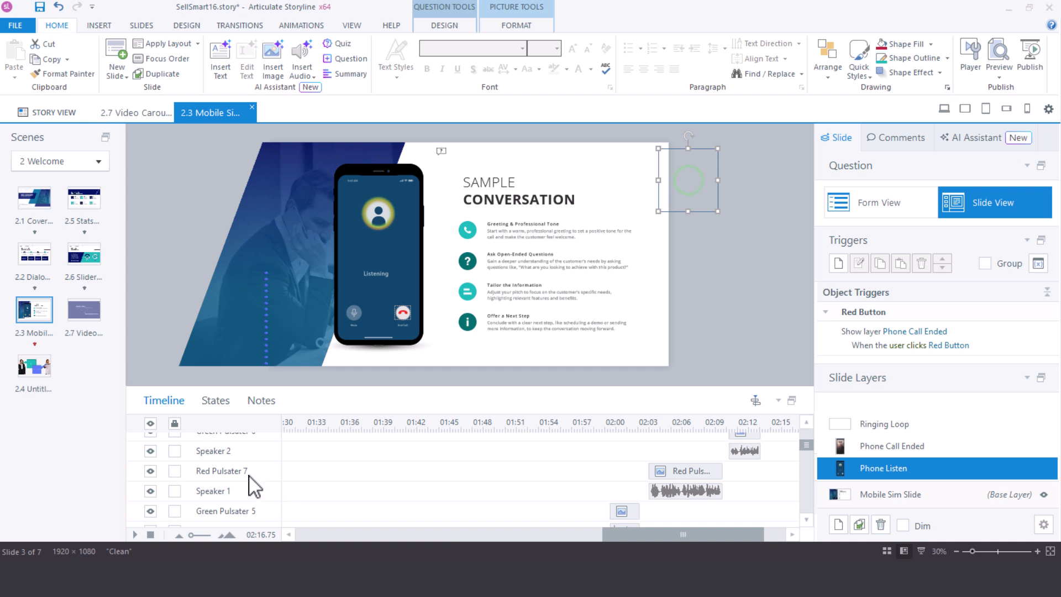
pyautogui.click(221, 471)
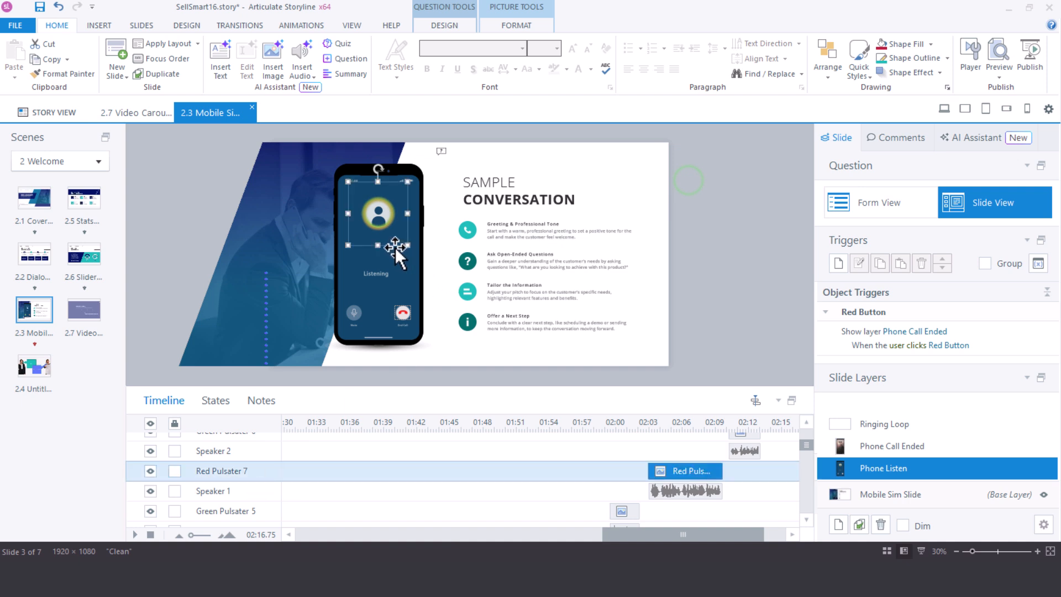
pyautogui.moveTo(396, 247); pyautogui.dragTo(681, 250)
# - Shift the Green Pulsater 7 ring slightly left so it sits directly above the red ring
pyautogui.click(706, 174)
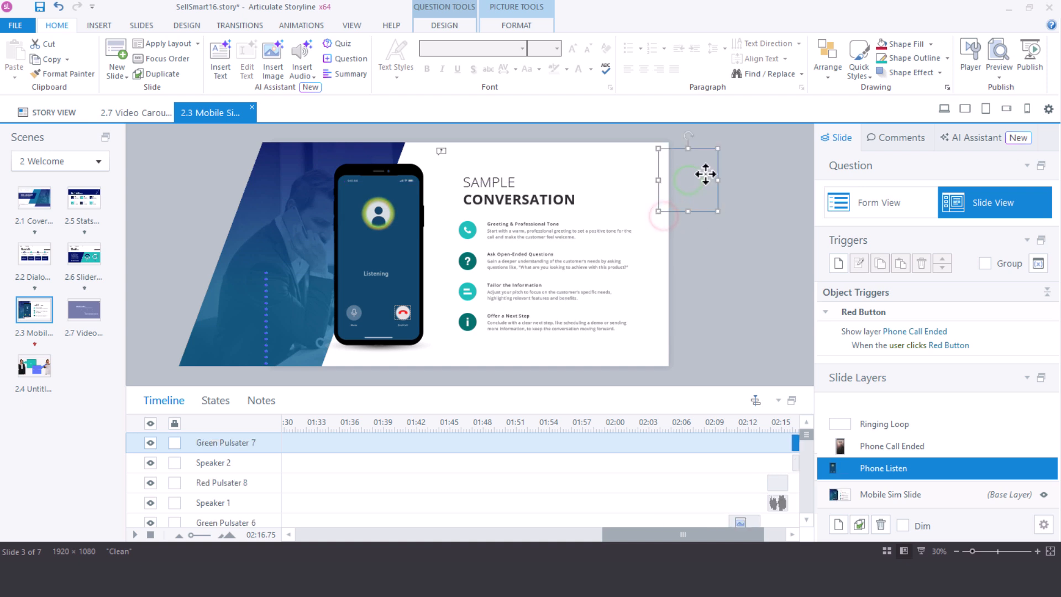
pyautogui.click(704, 145)
pyautogui.click(695, 169)
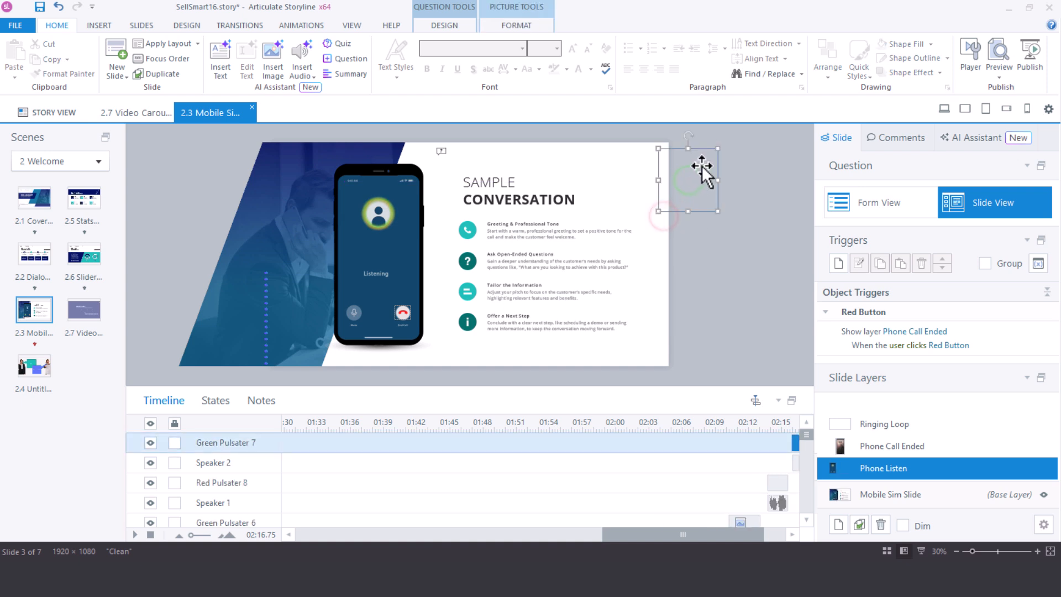
pyautogui.moveTo(689, 152); pyautogui.dragTo(661, 152)
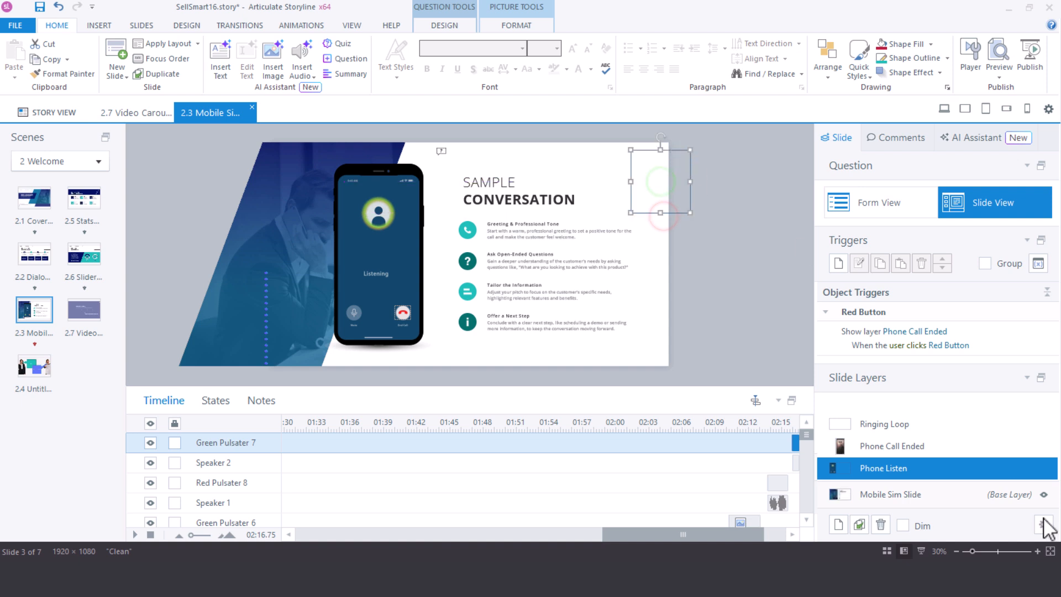
# - Zoom in to about 124% on the green and red pulsater rings and examine their transparent glow
pyautogui.click(999, 551)
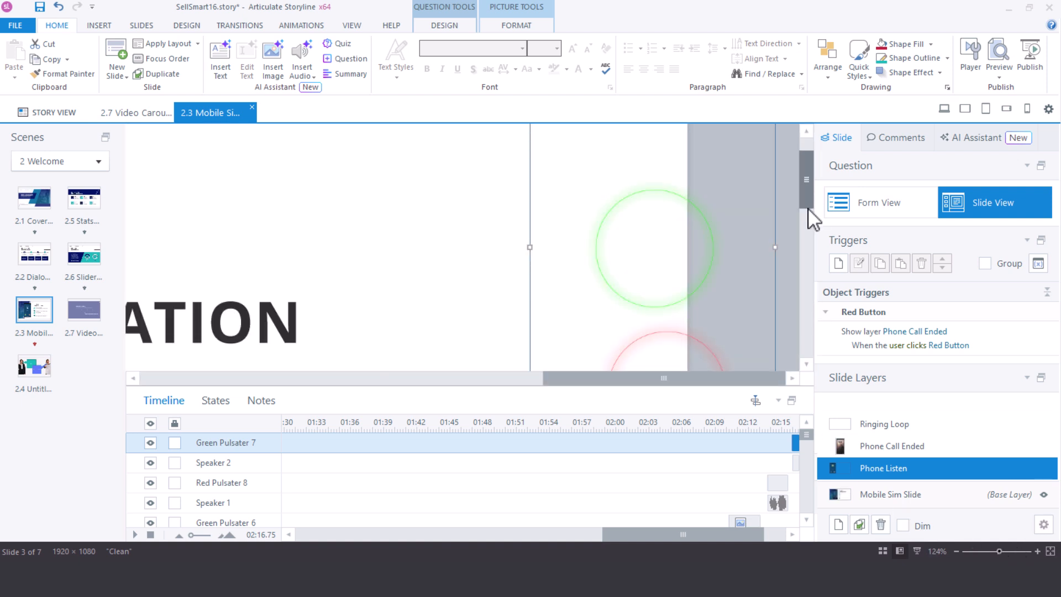
pyautogui.scroll(-3, 810, 215)
pyautogui.click(721, 260)
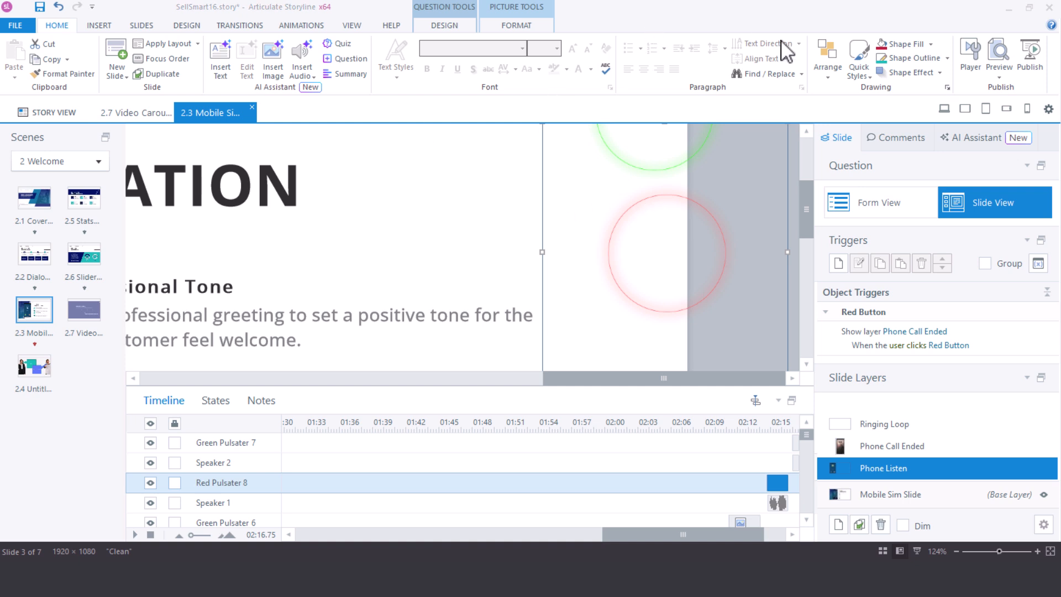
pyautogui.press('Escape')
# - Try a teal arrow marker beside the red ring, enlarge it to 154 px, and delete it
pyautogui.click(96, 25)
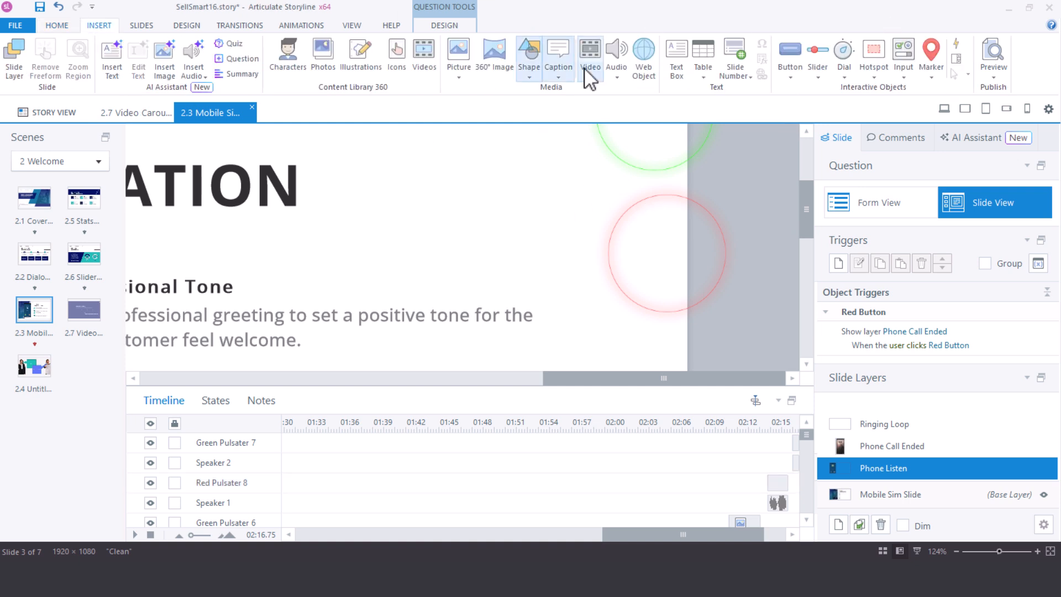
pyautogui.click(931, 83)
pyautogui.click(798, 111)
pyautogui.click(511, 221)
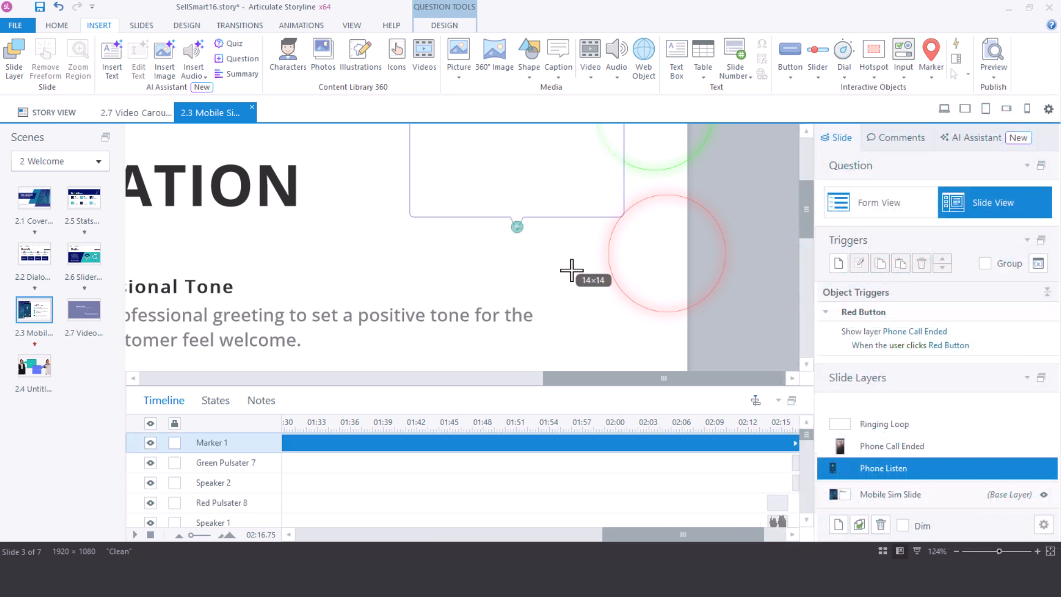
pyautogui.moveTo(513, 223)
pyautogui.mouseDown()
pyautogui.moveTo(630, 308)
pyautogui.moveTo(599, 307)
pyautogui.mouseUp()
pyautogui.moveTo(545, 267); pyautogui.dragTo(496, 246)
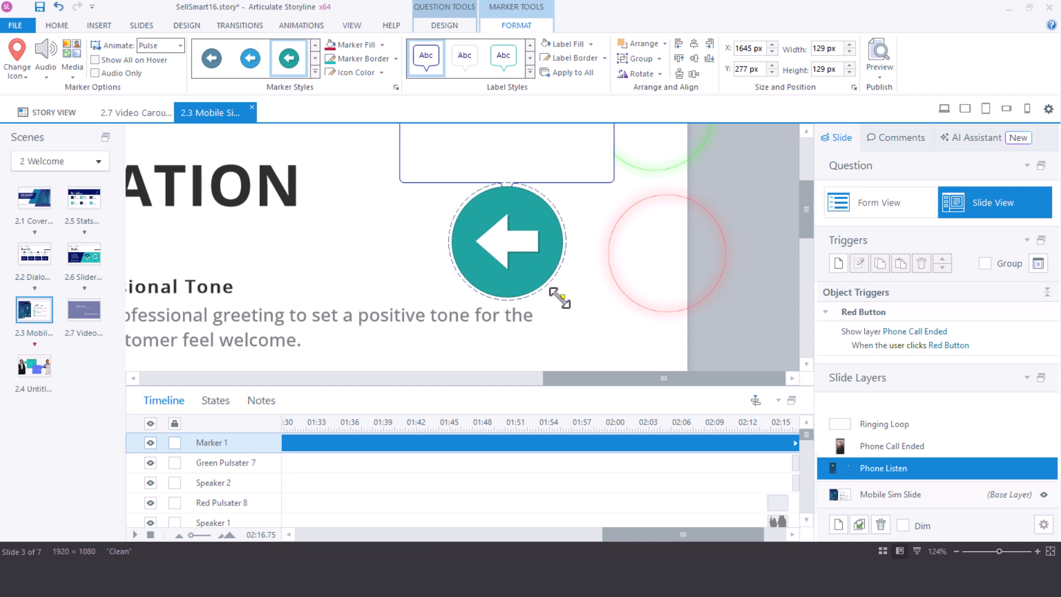
pyautogui.moveTo(559, 297)
pyautogui.mouseDown()
pyautogui.moveTo(580, 310)
pyautogui.moveTo(572, 297)
pyautogui.mouseUp()
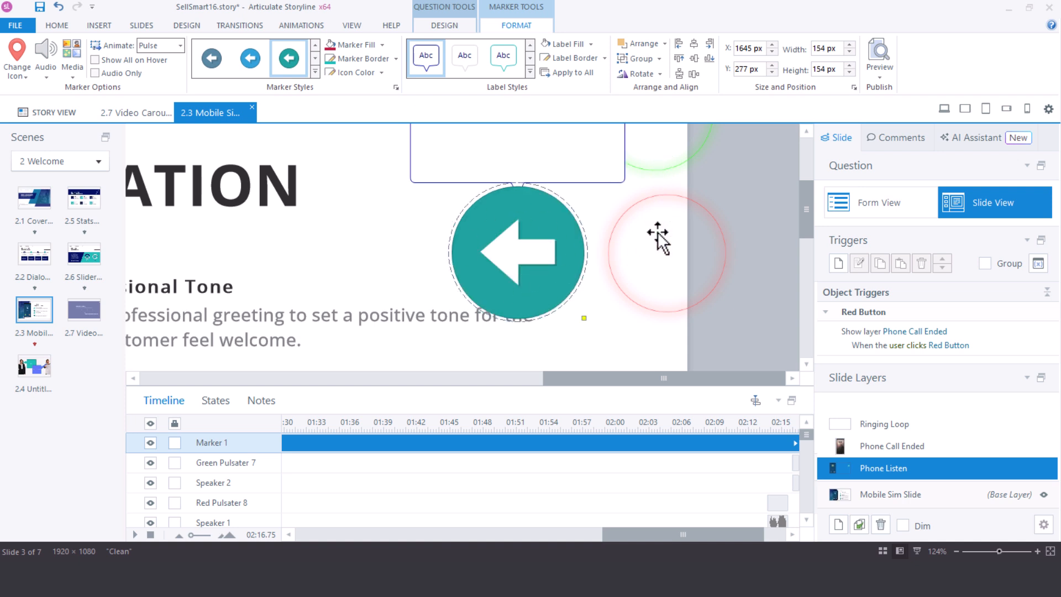
pyautogui.press('Delete')
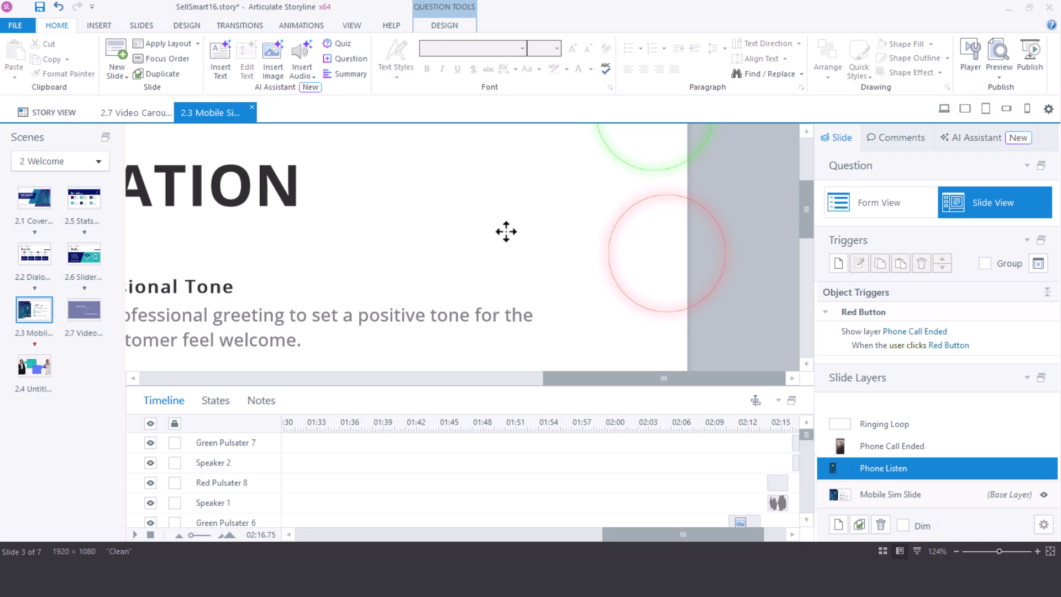
# - Examine the Phone Call Ended layer by hiding and showing its image, and view the audio on the Ringing Loop layer
pyautogui.click(956, 551)
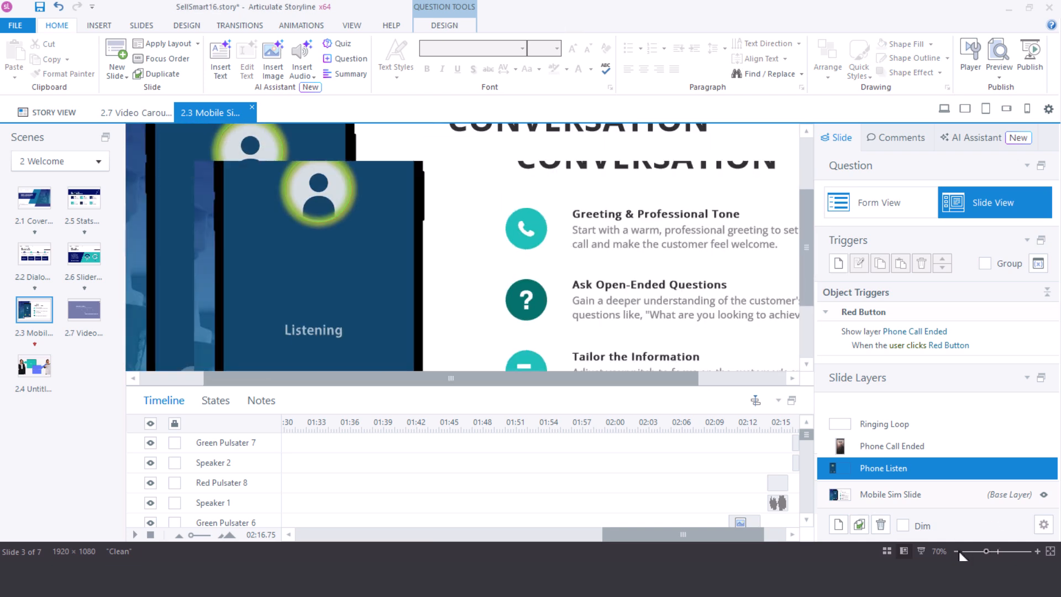
pyautogui.click(957, 551)
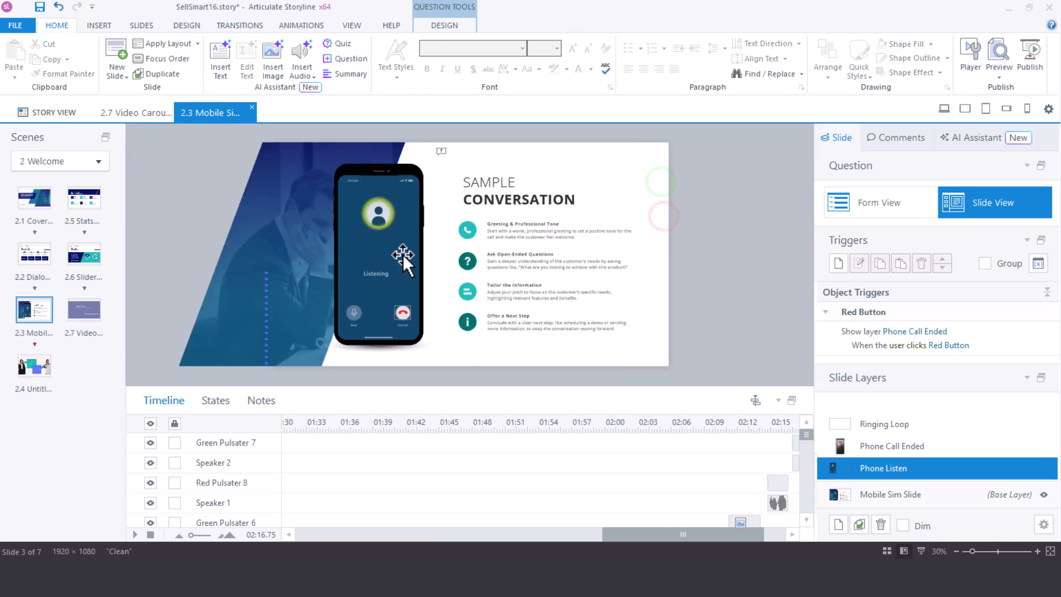
pyautogui.click(902, 446)
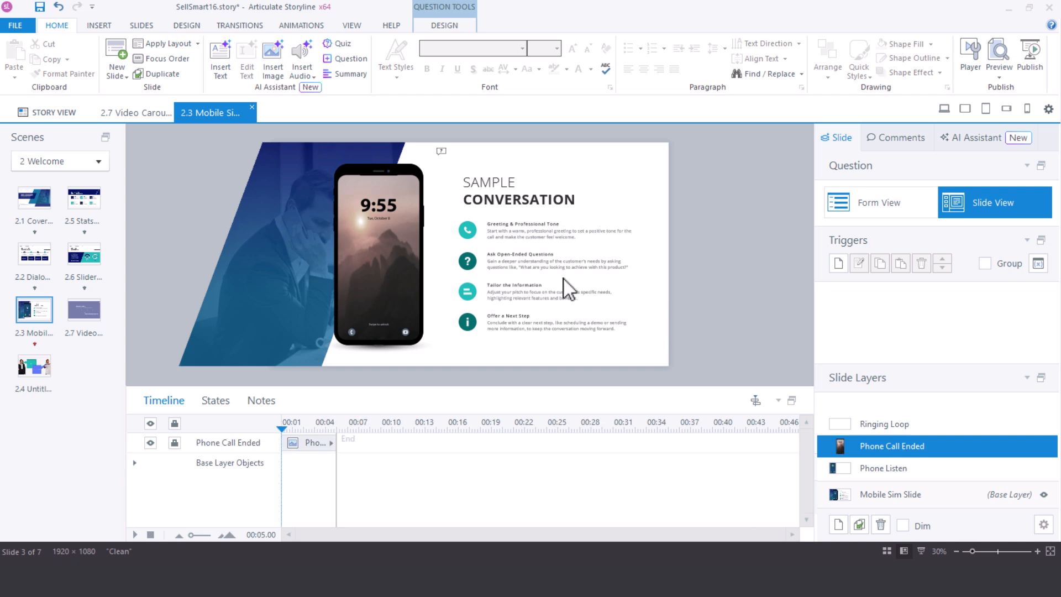
pyautogui.click(151, 444)
pyautogui.click(152, 444)
pyautogui.click(896, 425)
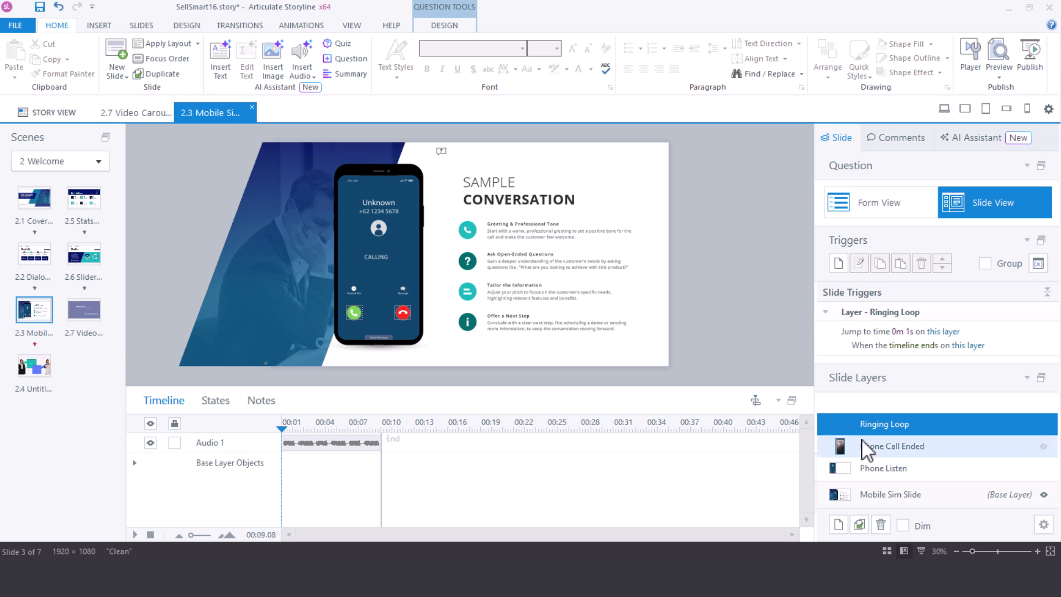
# - Enlarge the slide area on the base layer and compare the mobile simulation with the callout conversation on slide 2.4
pyautogui.click(911, 494)
pyautogui.moveTo(784, 387); pyautogui.dragTo(784, 442)
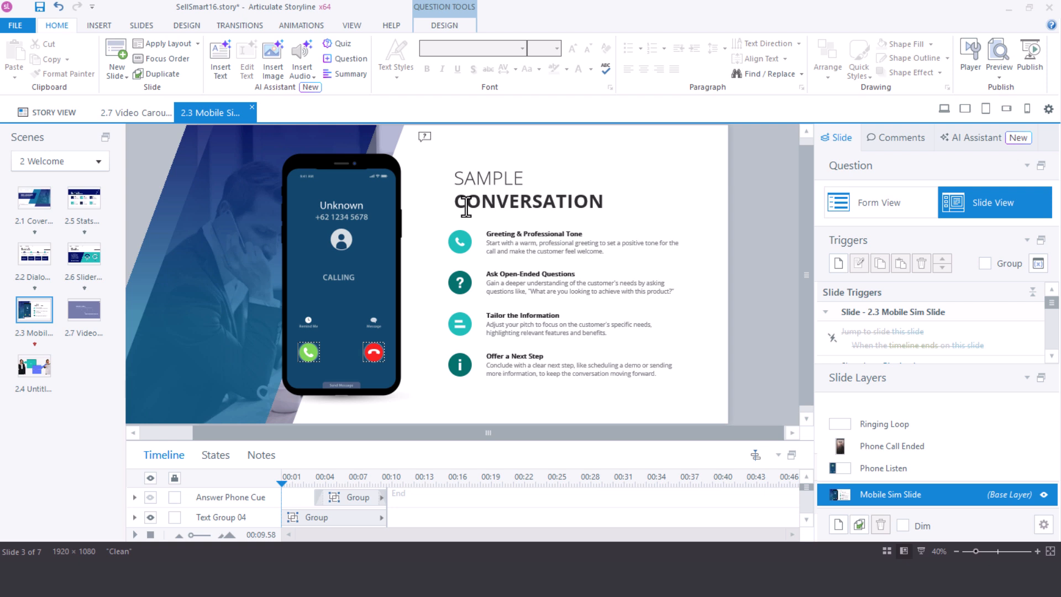
pyautogui.click(35, 368)
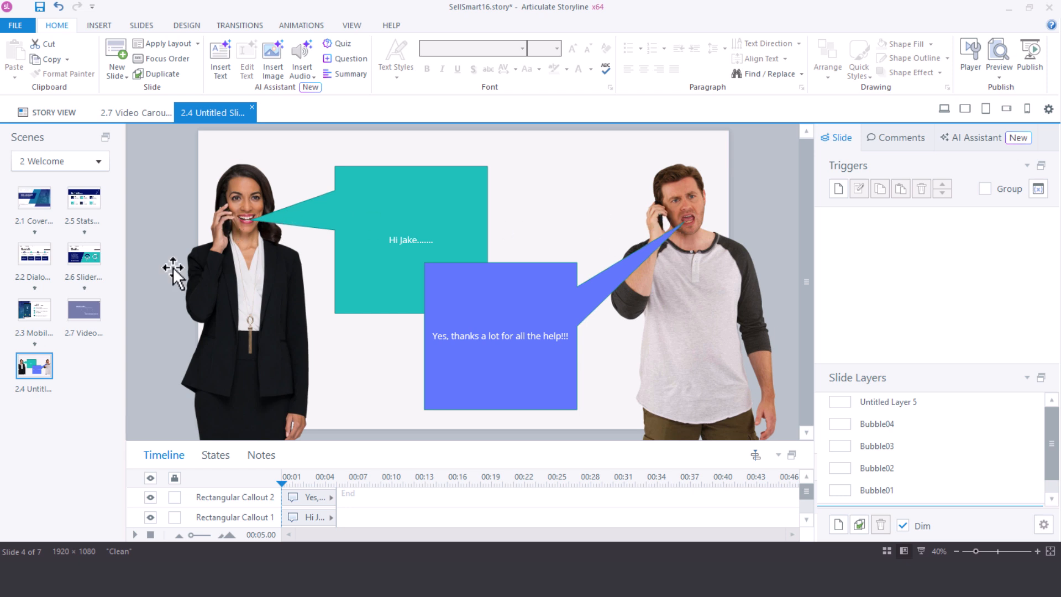
pyautogui.click(39, 325)
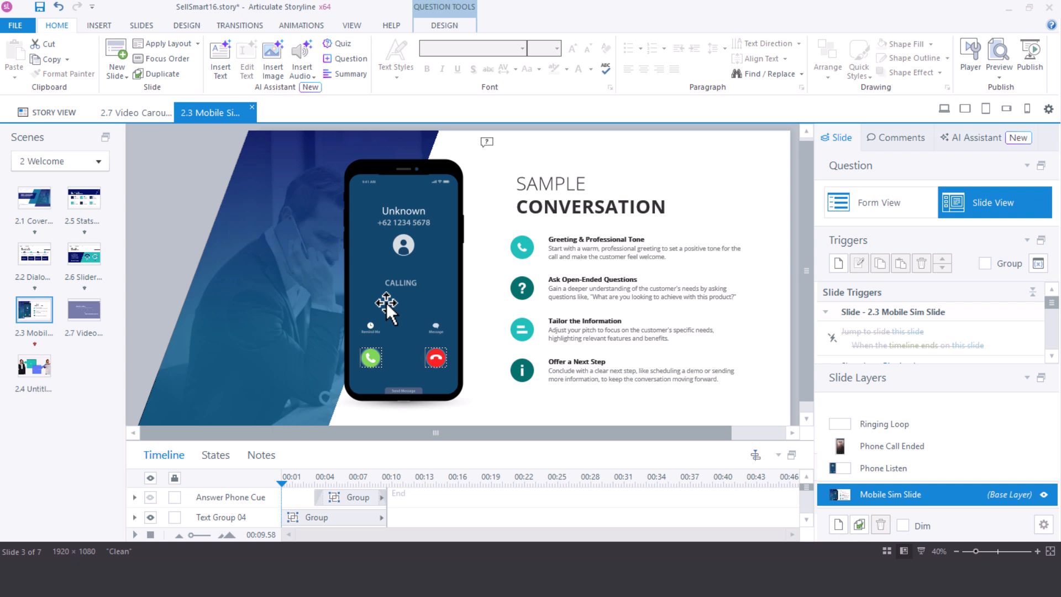
pyautogui.scroll(1, 411, 290)
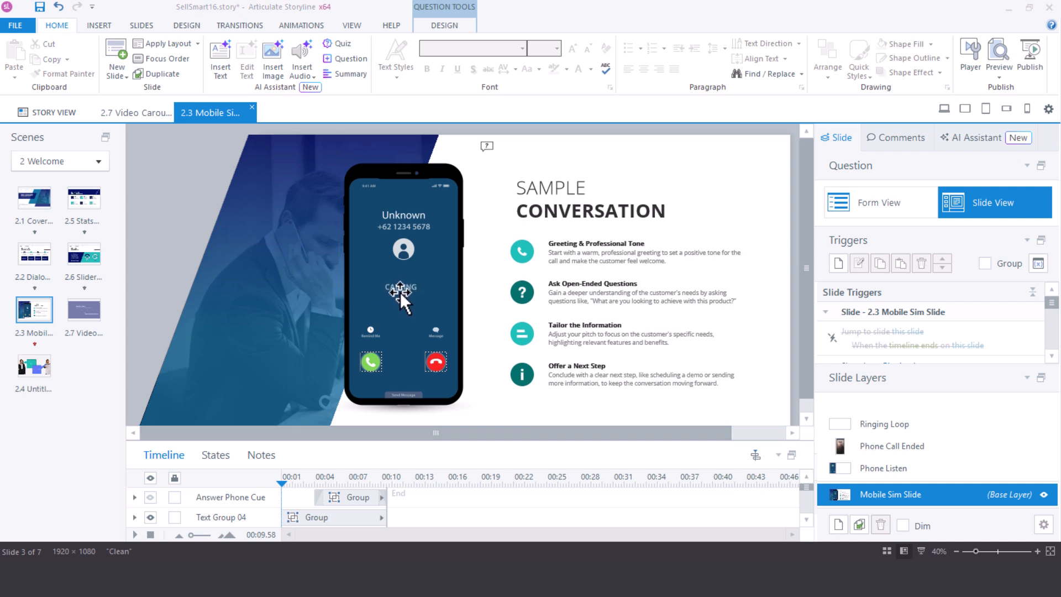
pyautogui.click(865, 470)
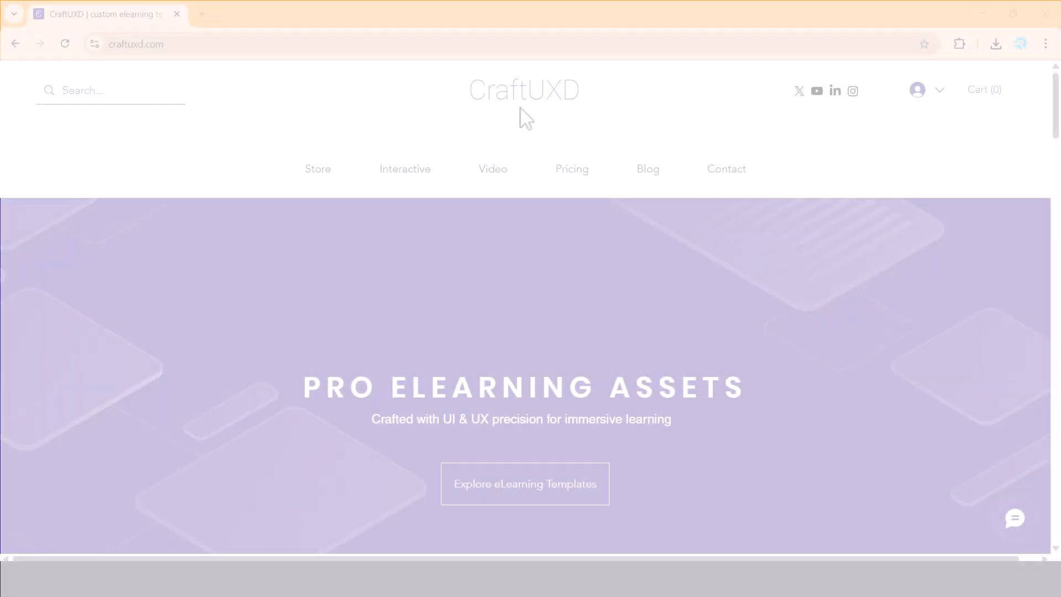
# - Switch to the CraftUXD website in the browser and look through the SellSmart (Storyline Freebie) product page
pyautogui.click(313, 171)
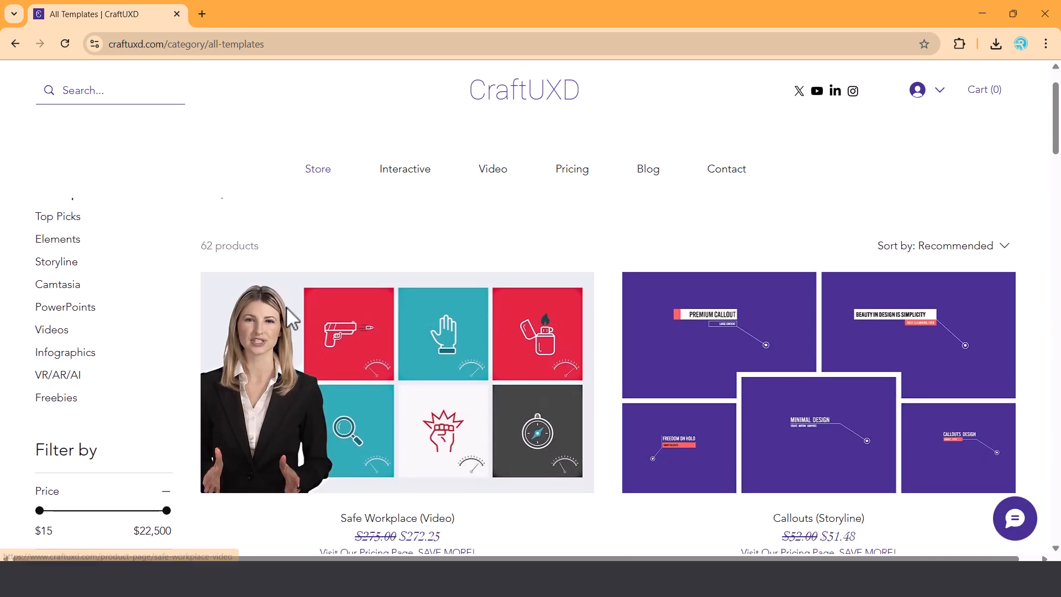
pyautogui.scroll(-1, 422, 426)
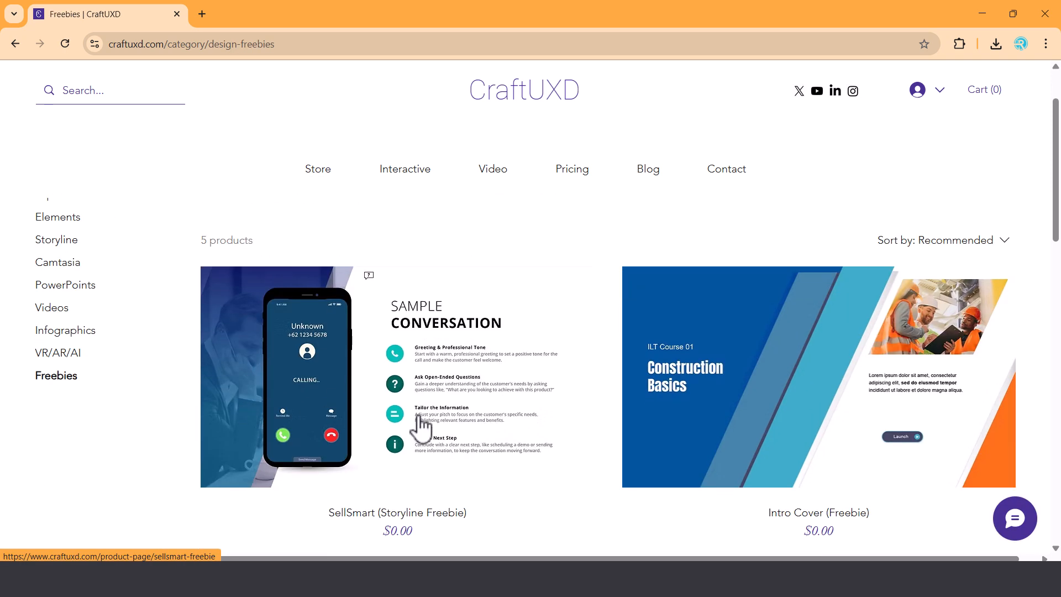
pyautogui.click(409, 411)
pyautogui.scroll(-6, 397, 419)
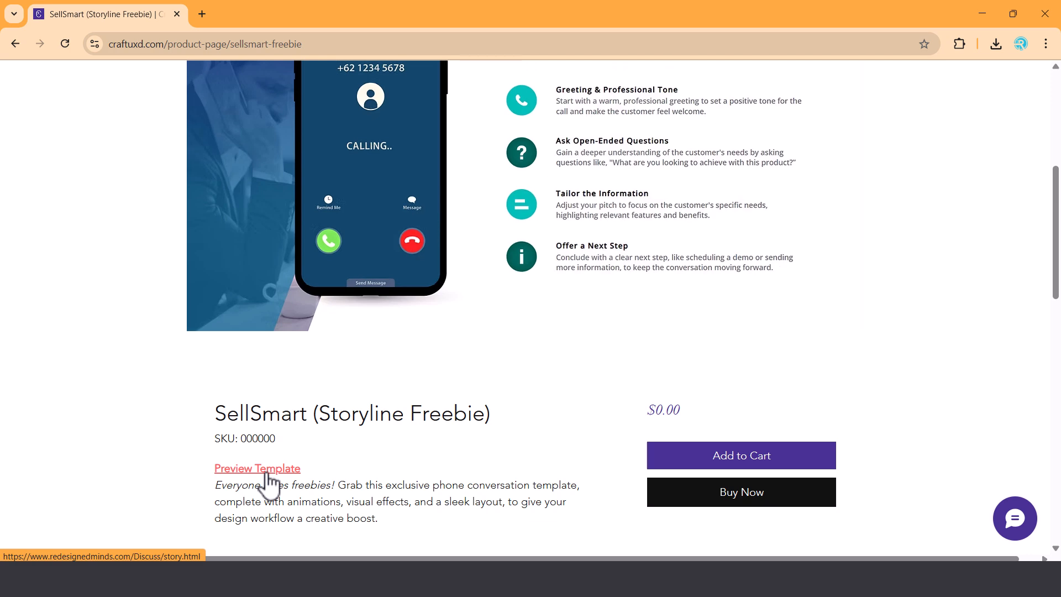
pyautogui.scroll(6, 309, 387)
# - Return to the store's full template list and browse the products in the Freebies category
pyautogui.click(317, 171)
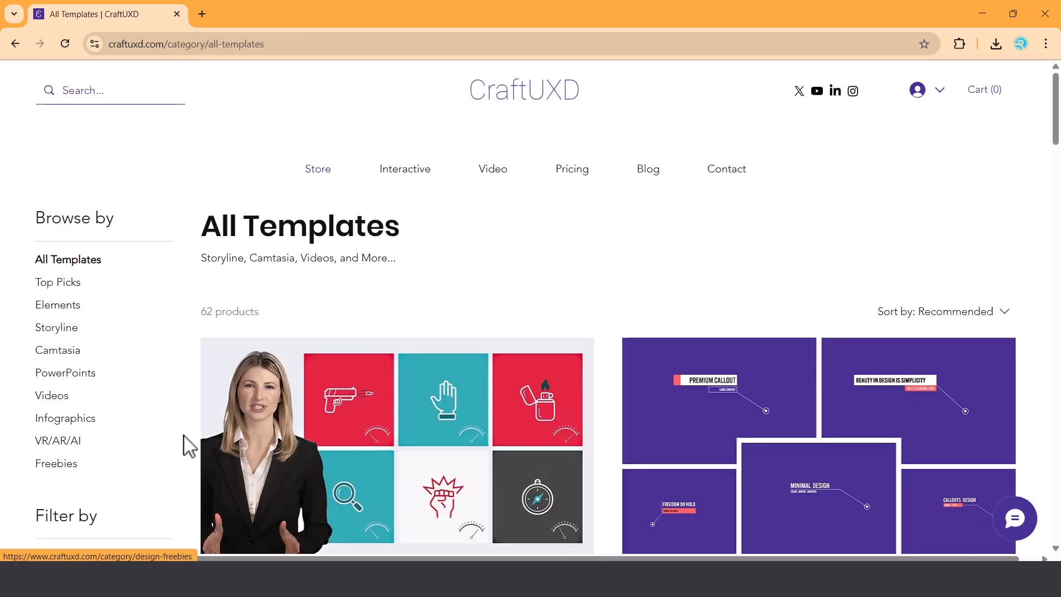
pyautogui.scroll(-1, 182, 442)
pyautogui.click(52, 400)
pyautogui.scroll(-5, 439, 398)
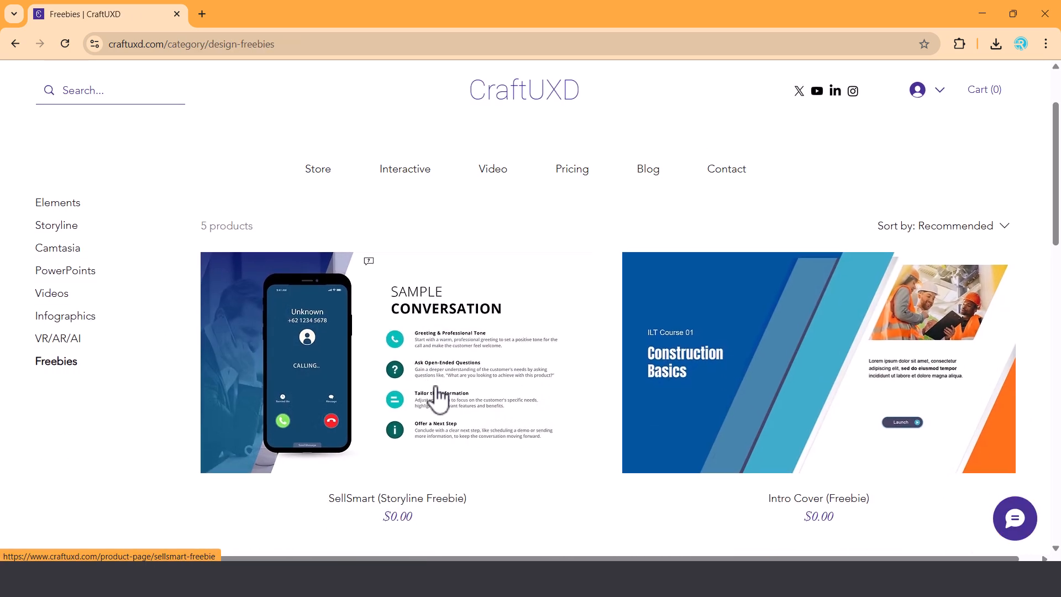
pyautogui.scroll(-5, 438, 397)
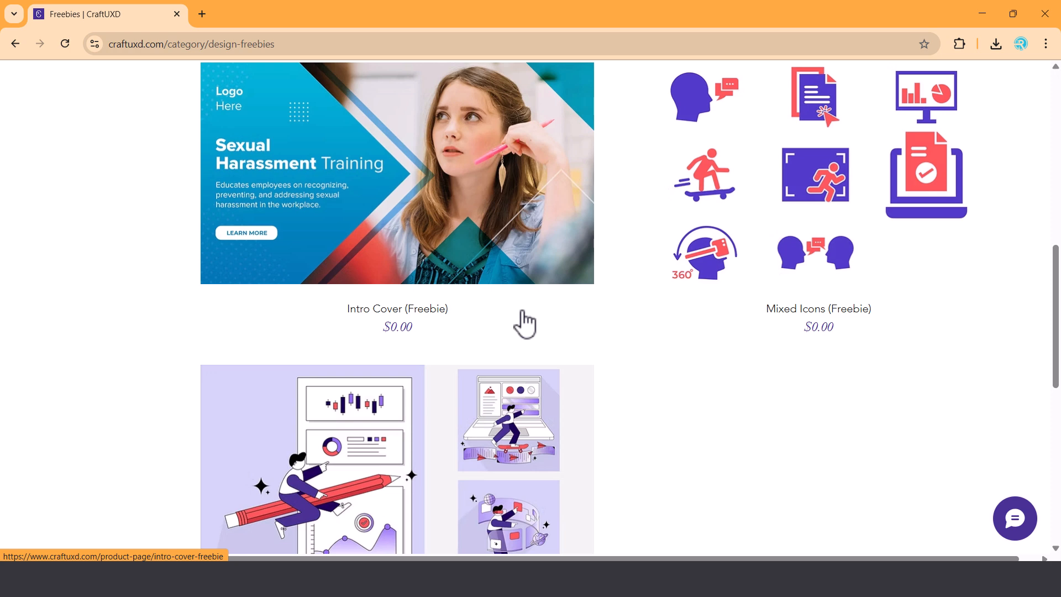